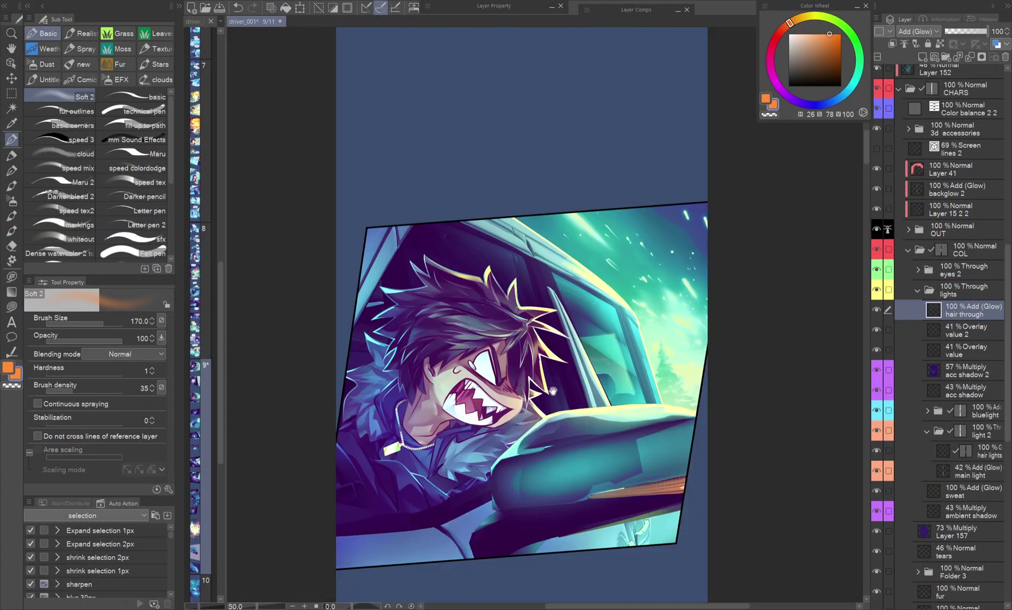
scroll(538, 320, "down", 5)
scroll(536, 285, "down", 5)
scroll(536, 253, "down", 3)
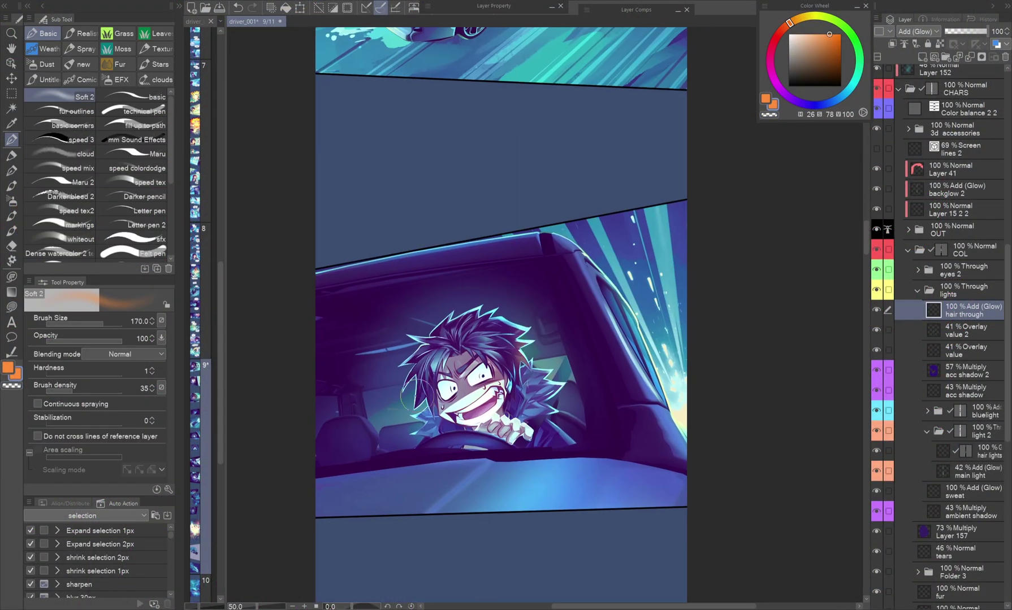
scroll(534, 233, "down", 5)
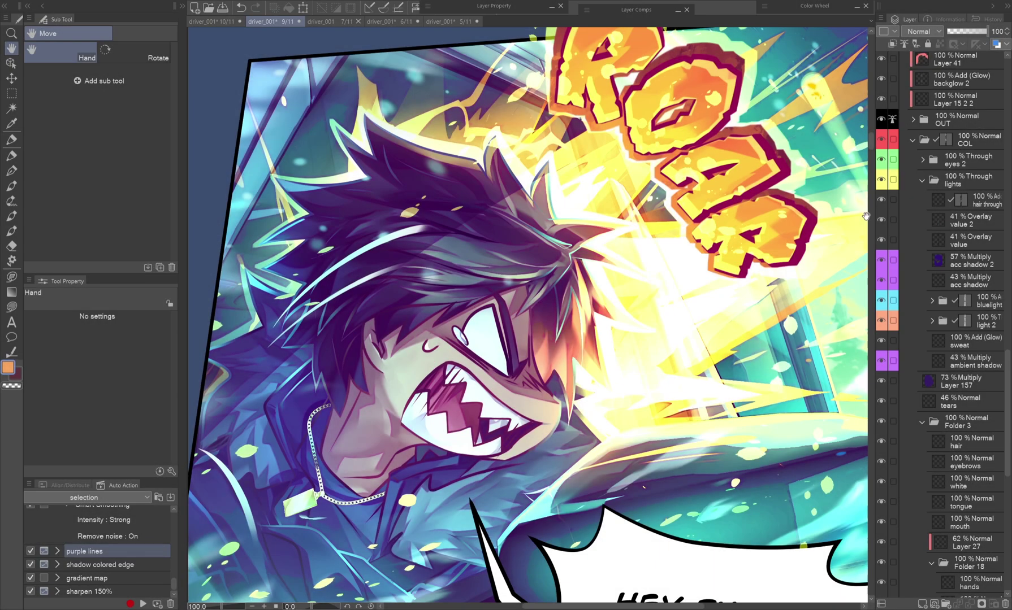
scroll(880, 174, "up", 5)
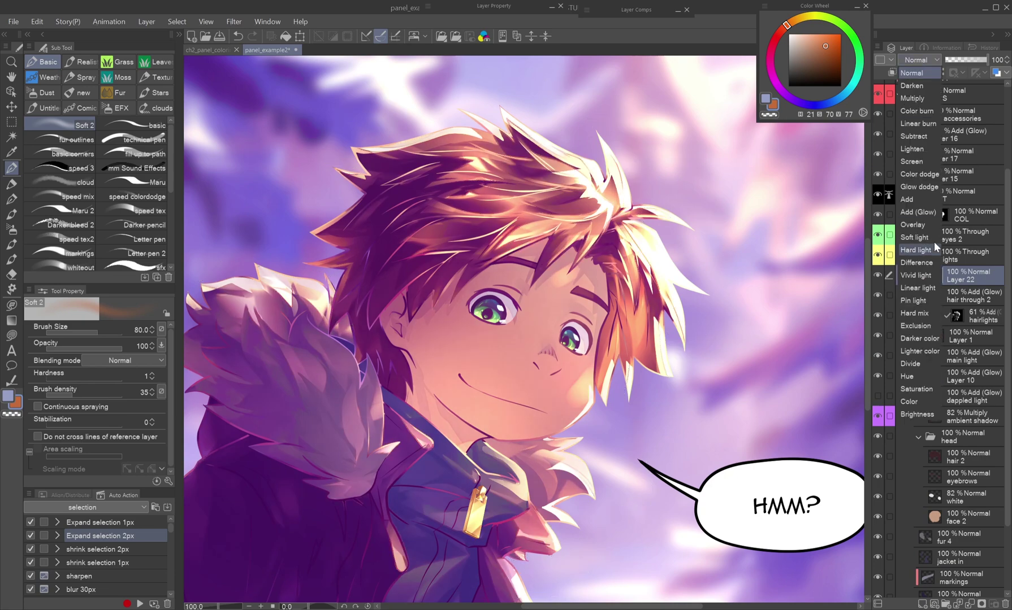
Set Layer 22 to Overlay, tint the fog red-orange, and show the colour and lighting layers.
left_click(917, 224)
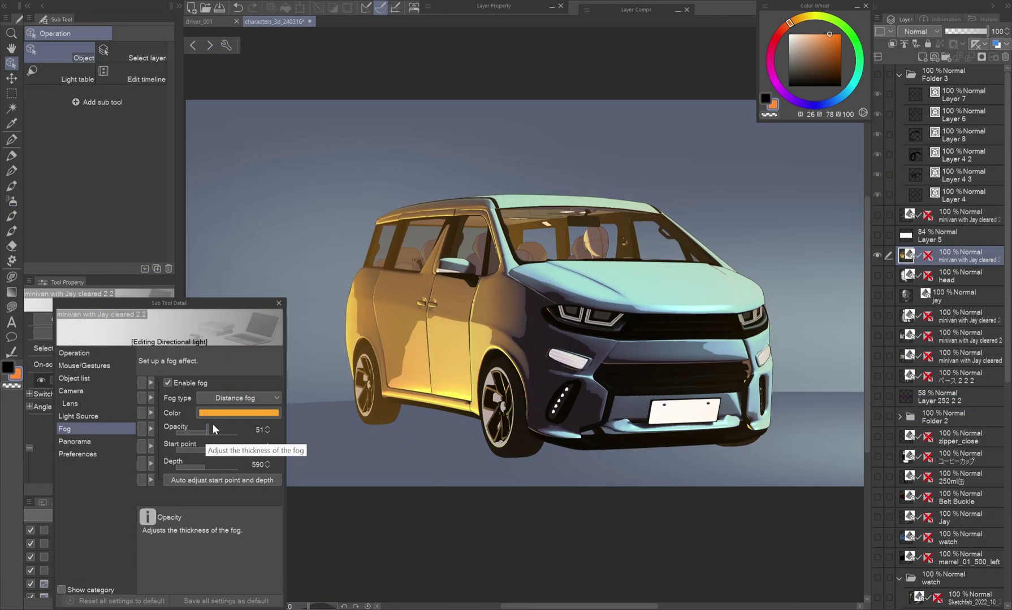
left_click(237, 413)
left_click(678, 423)
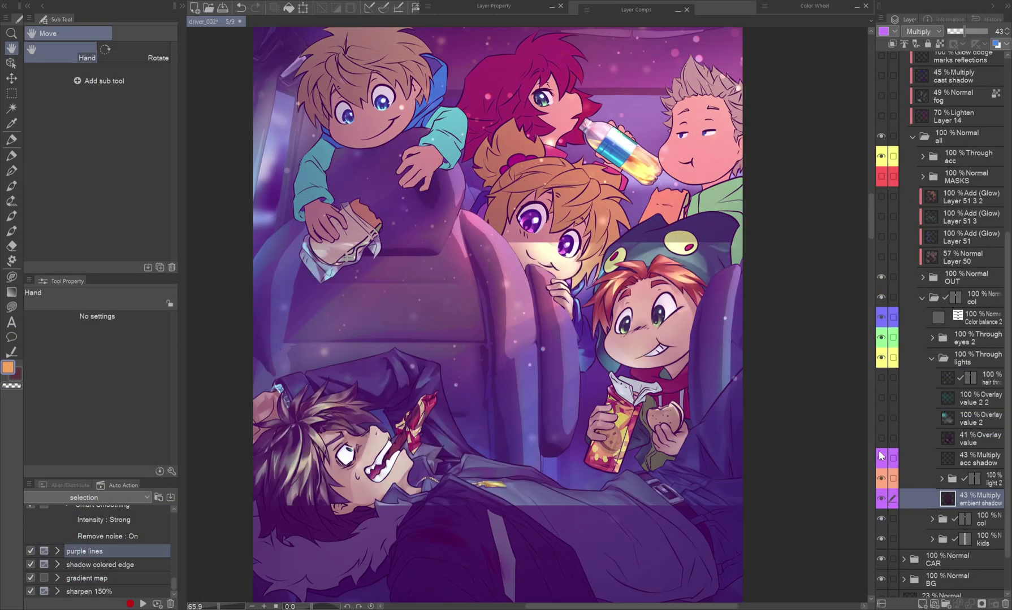
left_click_drag(883, 507, 883, 197)
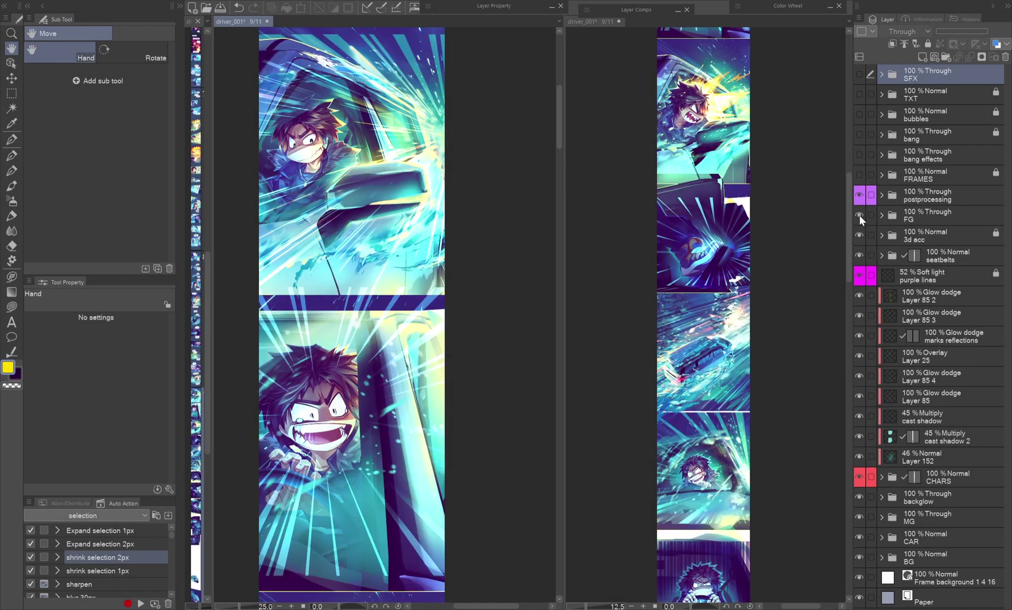
Toggle the CHARS and CAR folders, close Hue/Saturation, and select the Frame 2 panel layer.
left_click(859, 477)
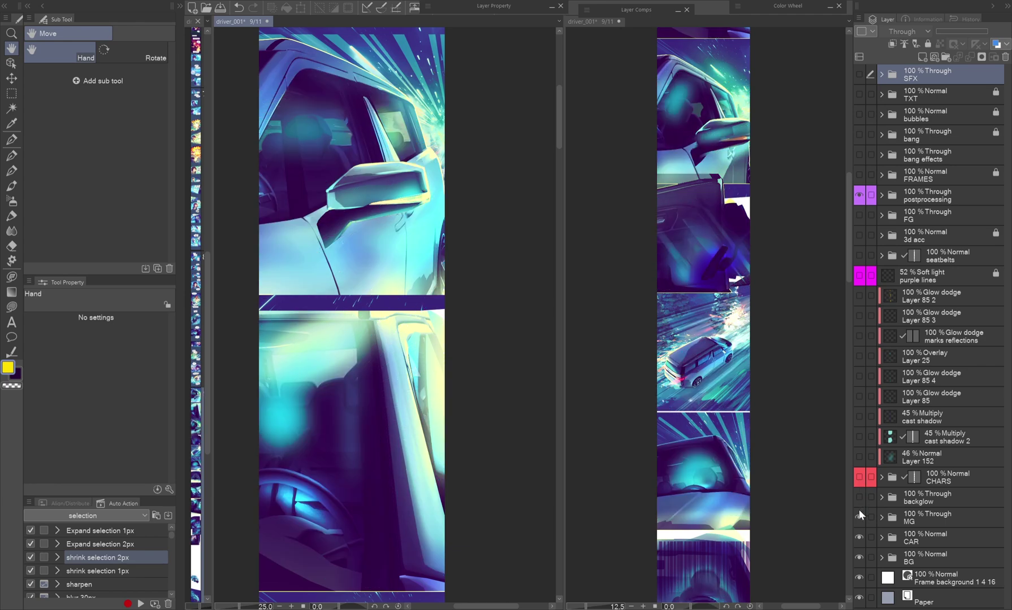
left_click(860, 534)
left_click_drag(860, 533, 859, 465)
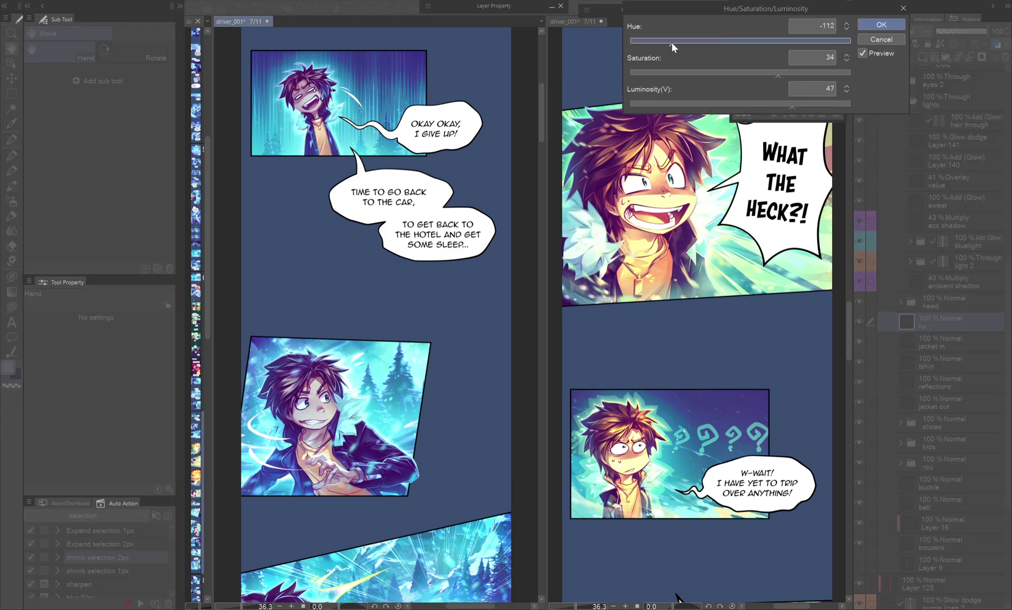
left_click(880, 24)
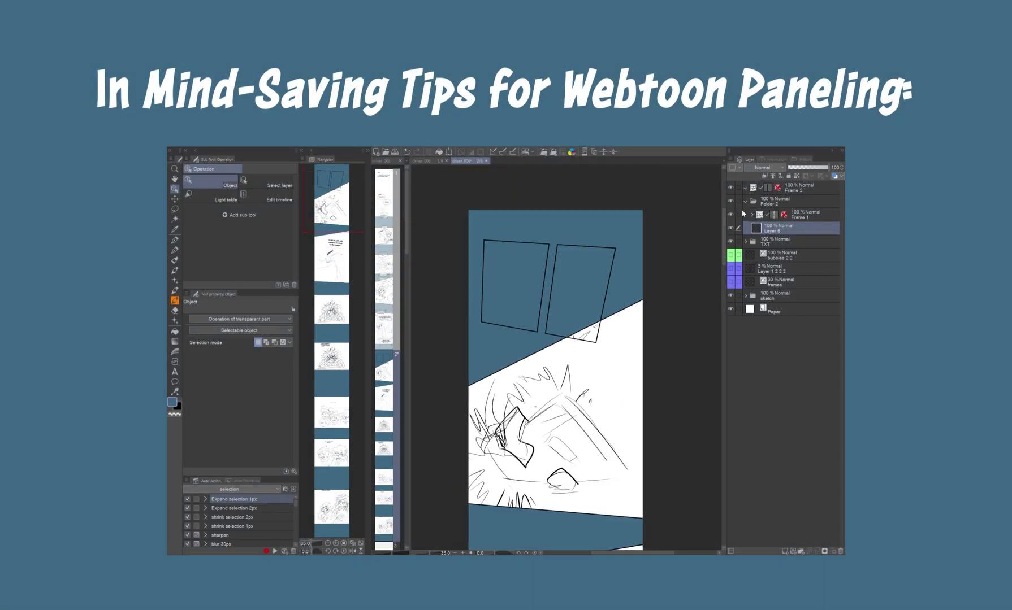
left_click(767, 188, "ctrl")
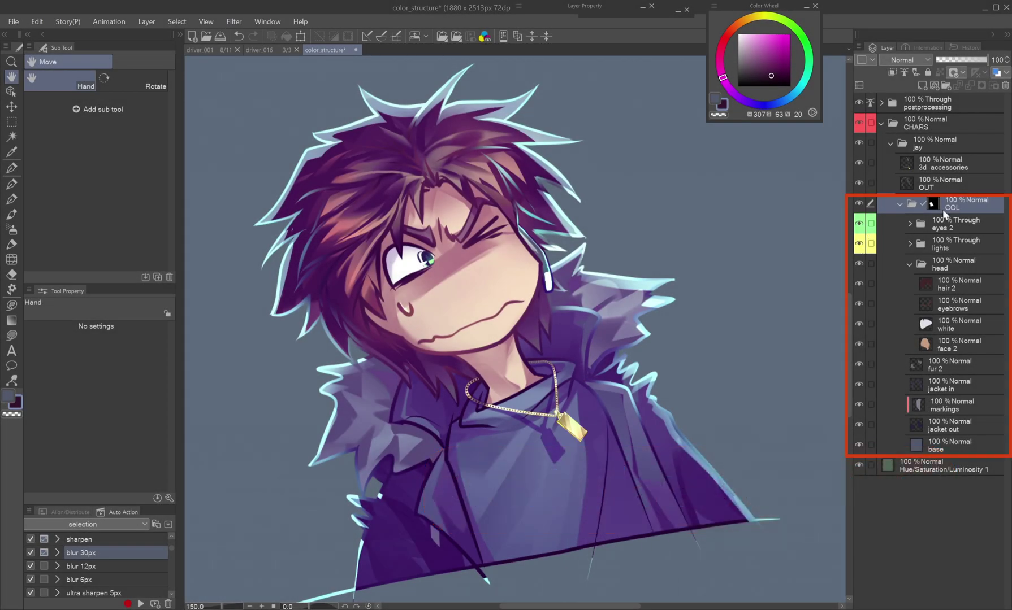
Hide, then reshow, the lights, hair, eye white, skin, fur and jacket fills.
left_click(860, 244)
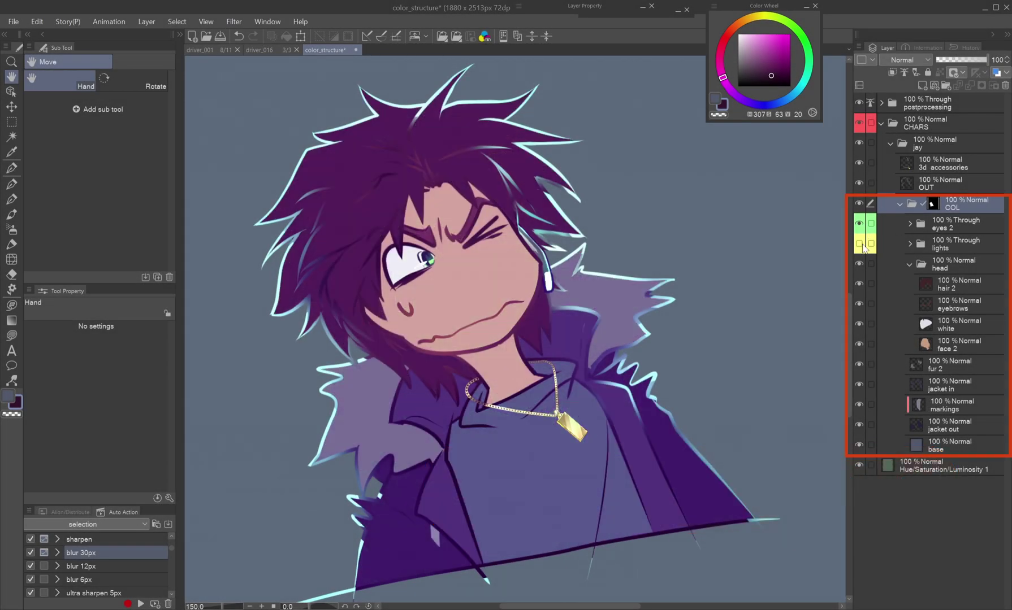
left_click(859, 285)
left_click(860, 324)
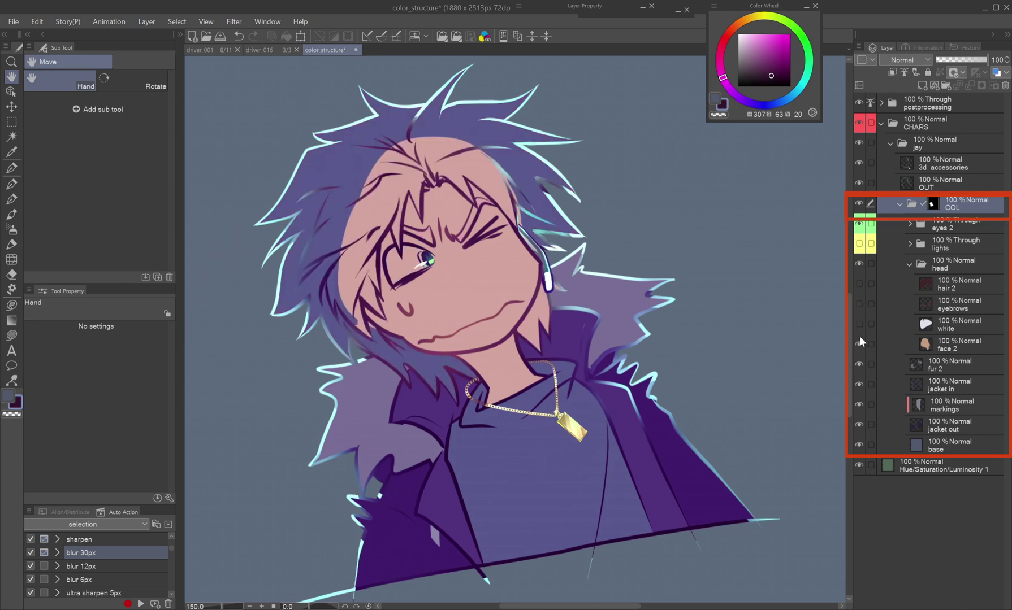
left_click(860, 345)
left_click(859, 365)
left_click(859, 384)
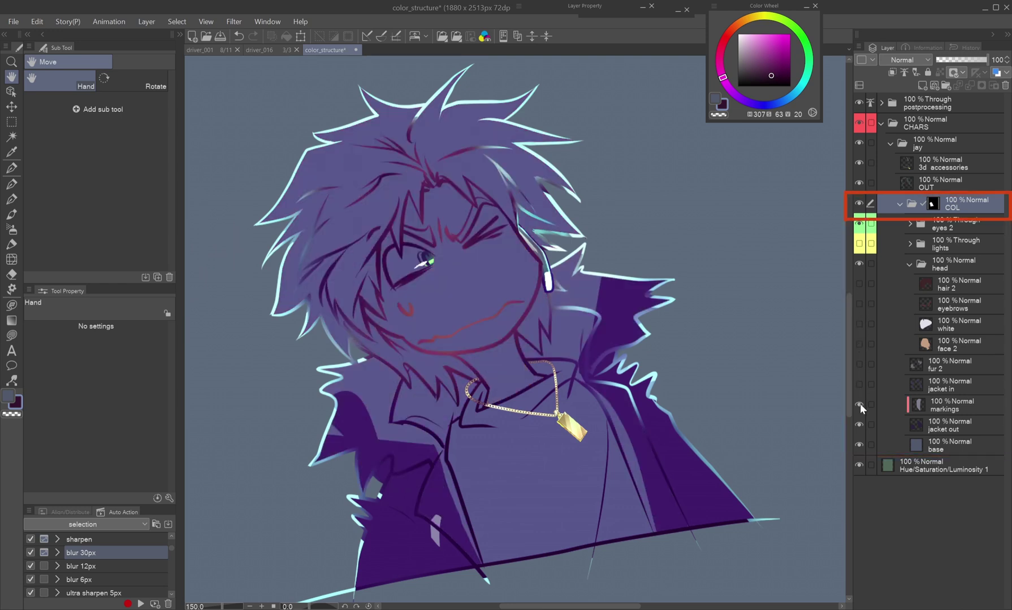
left_click(860, 427)
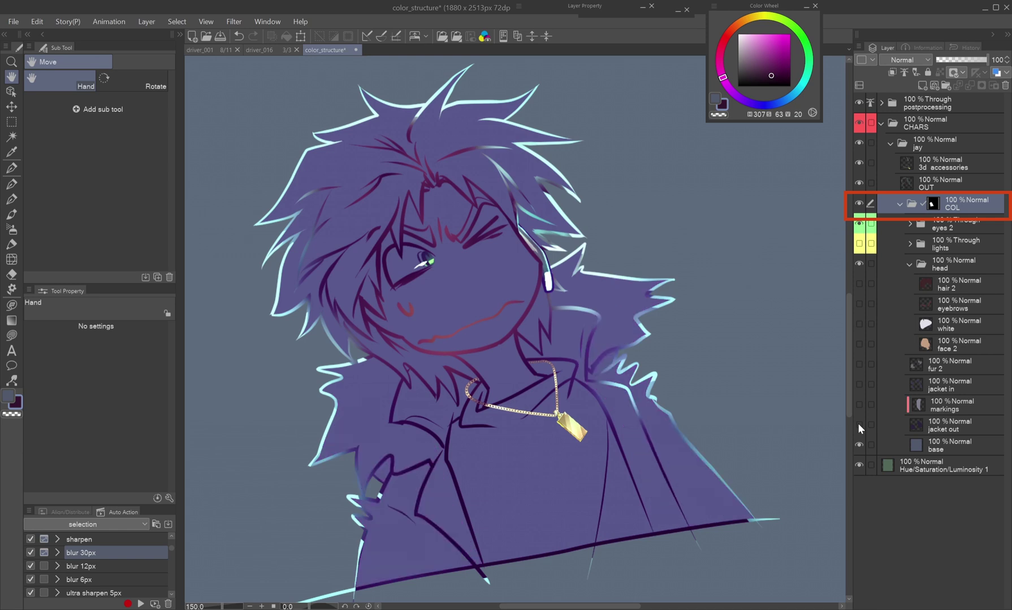
left_click_drag(859, 303, 859, 290)
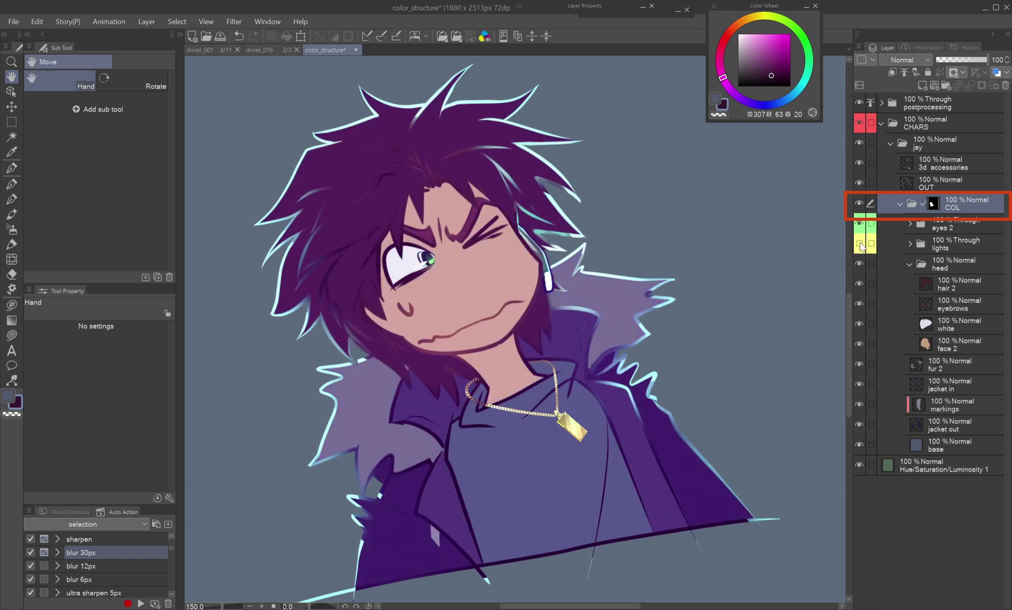
left_click(861, 244)
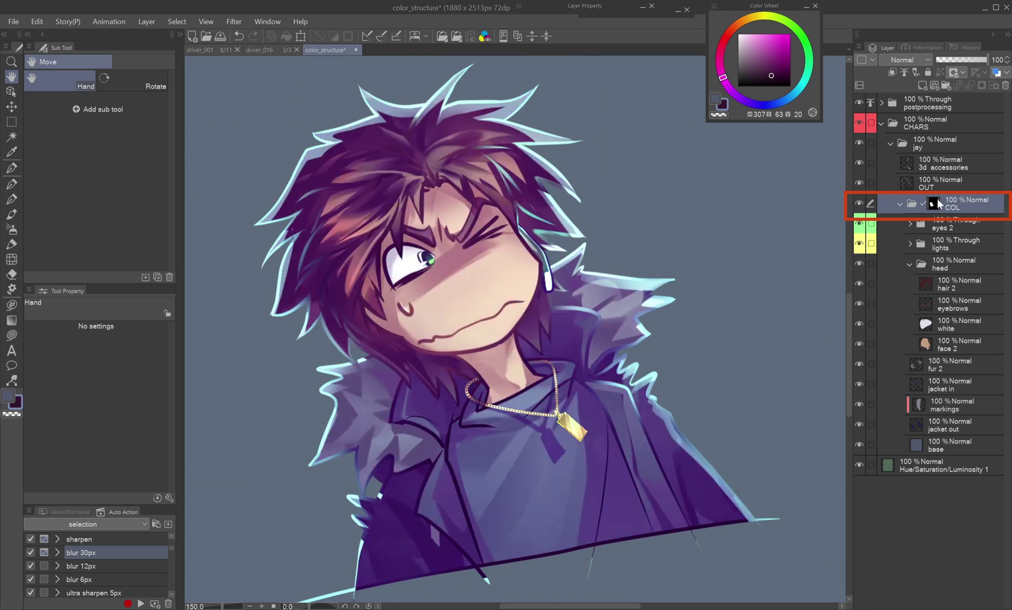
Toggle the COL mask, select the hair and fur areas, then select all layers SFX to BG.
key("ctrl+d")
left_click(932, 205)
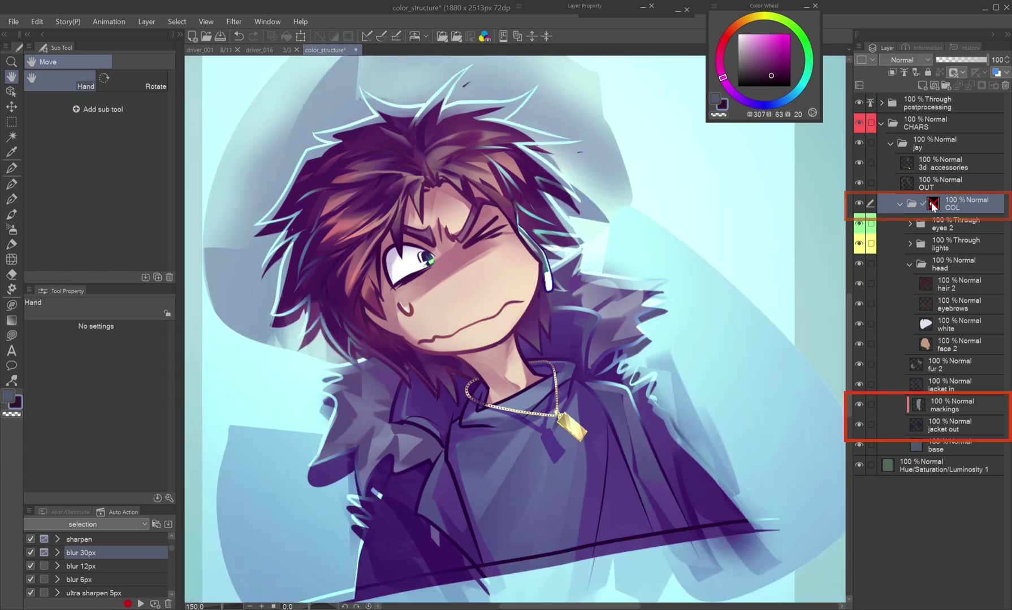
left_click(932, 204, "shift")
left_click(935, 209, "shift")
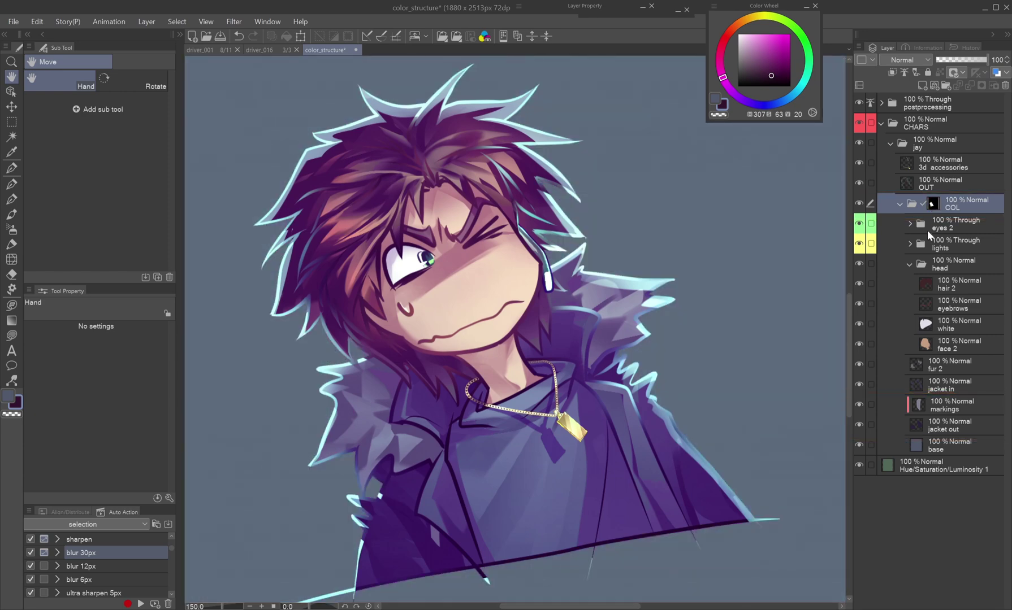
left_click(928, 289, "ctrl")
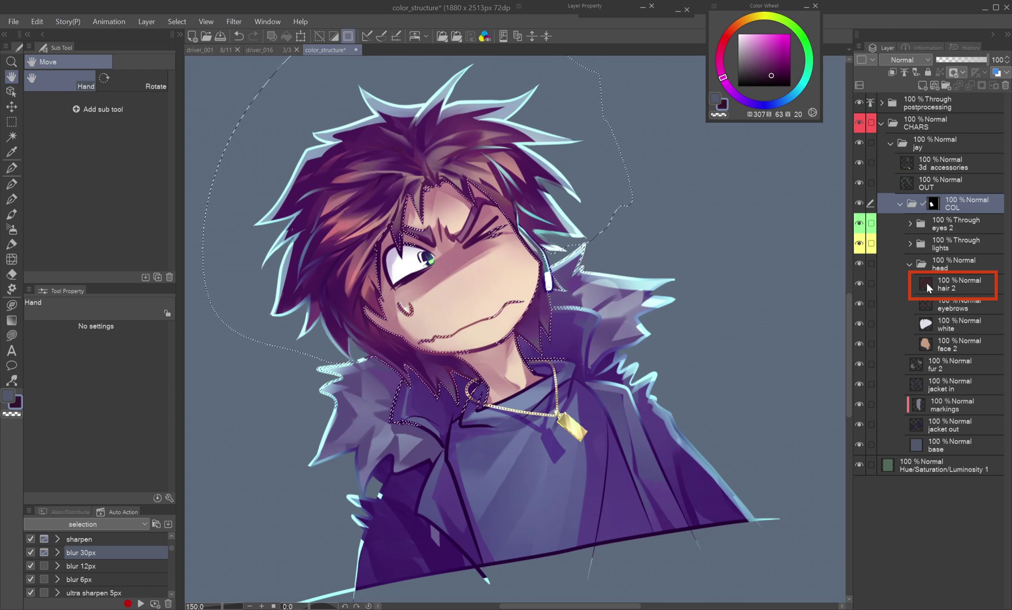
left_click(917, 365, "ctrl")
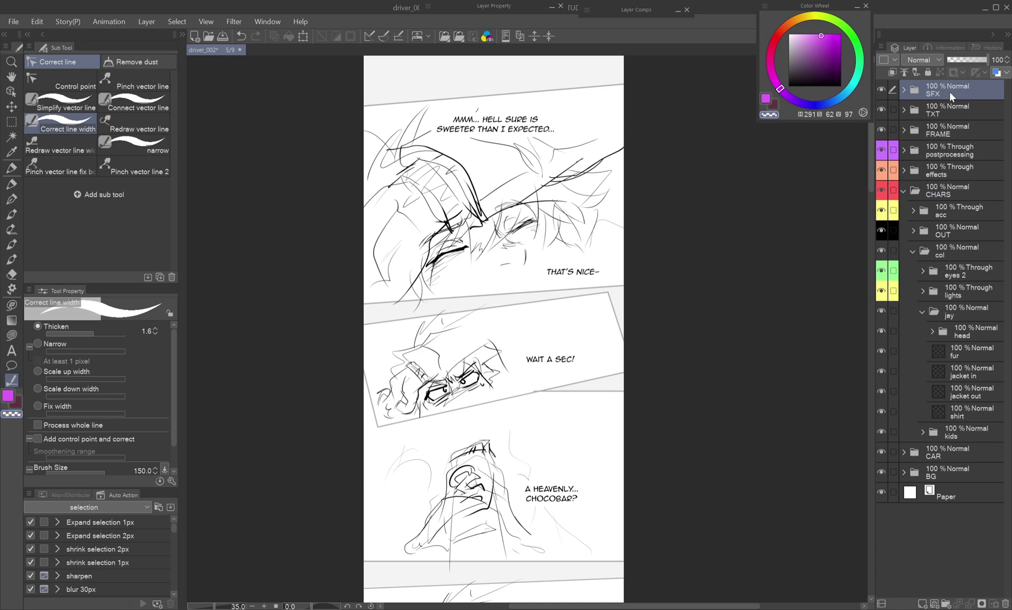
left_click(956, 475, "shift")
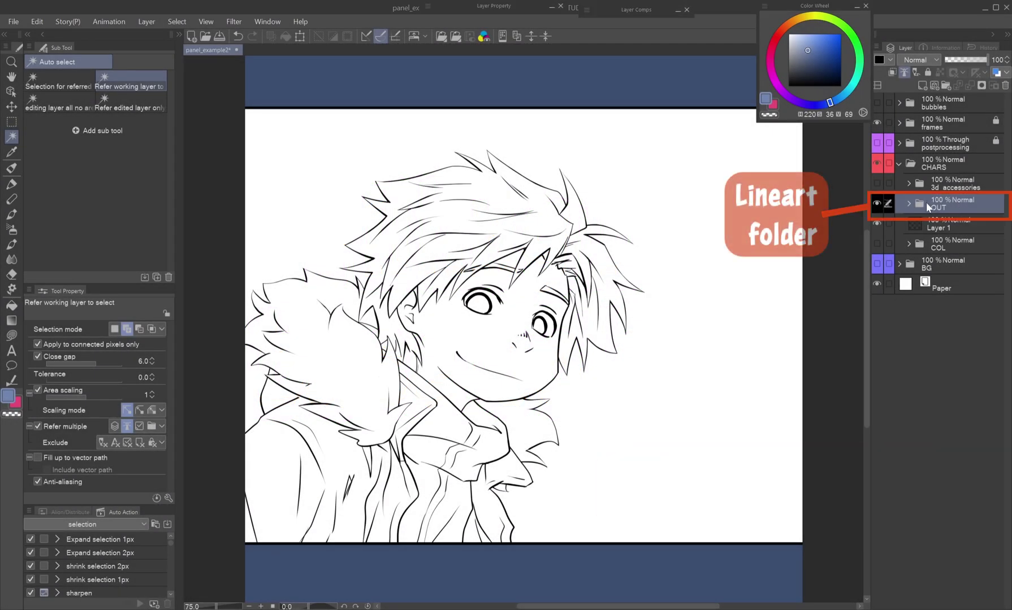
Try a blue fill of the character on Layer 1, then undo and clear it.
left_click(875, 204)
left_click(876, 206)
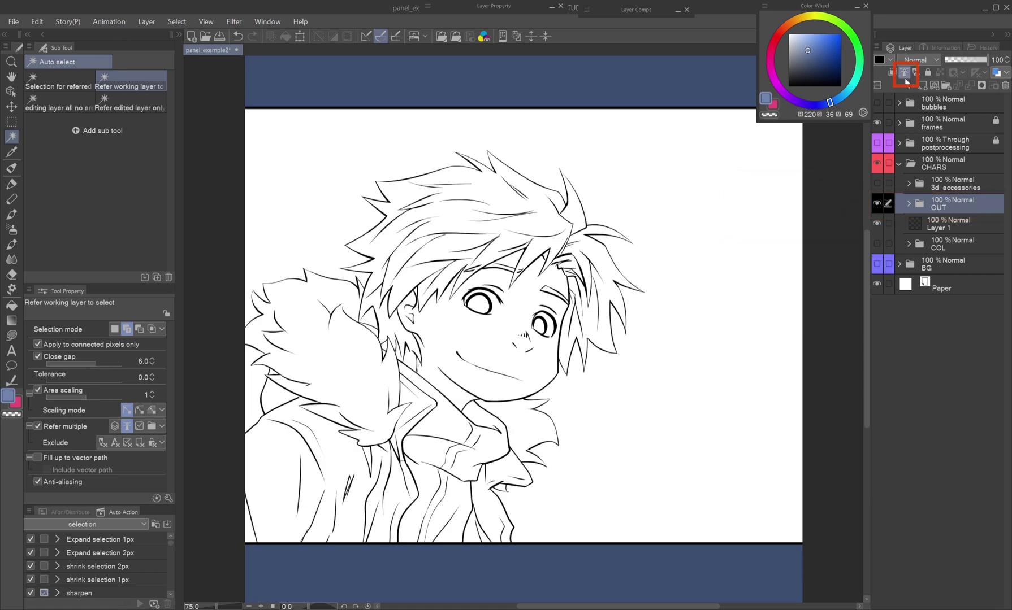
left_click(934, 230)
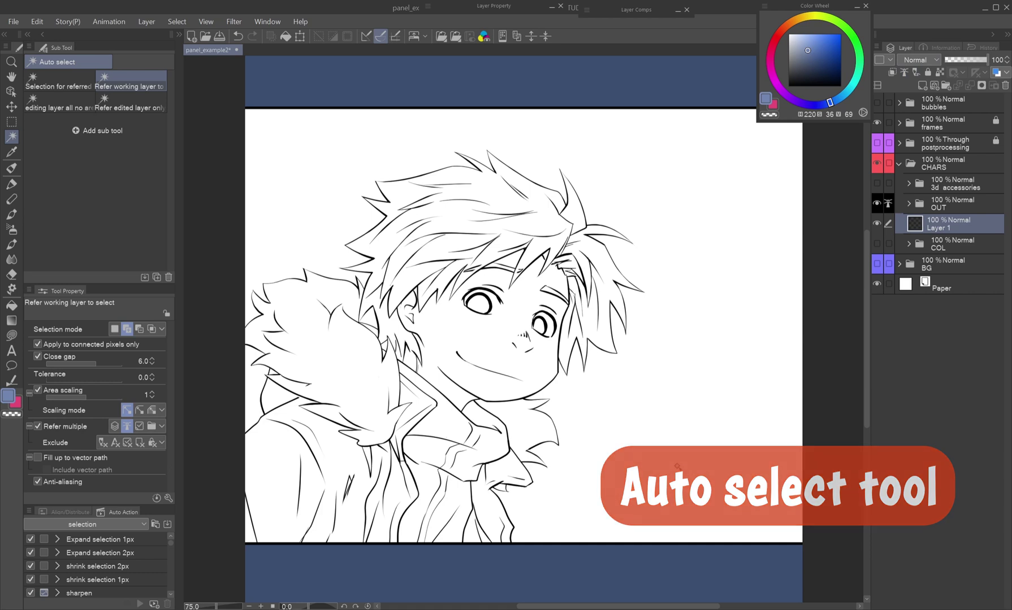
key("g")
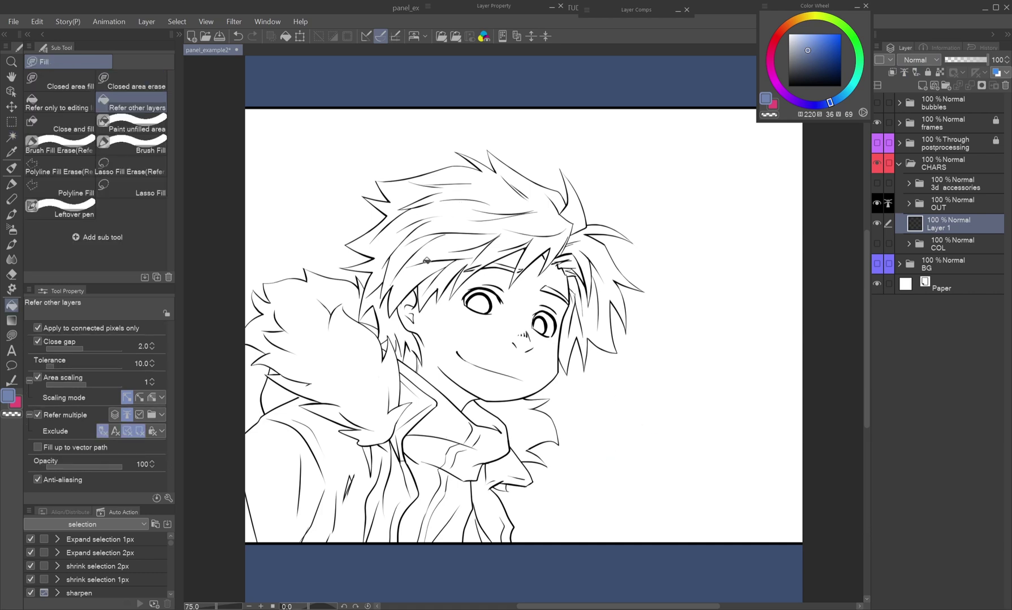
left_click_drag(485, 229, 425, 484)
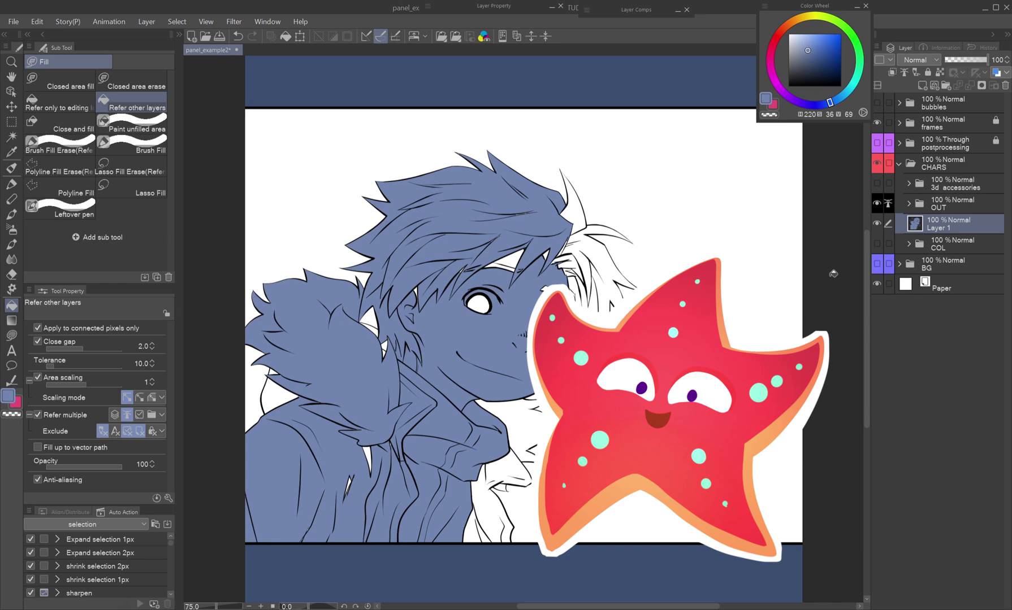
key("ctrl+z")
left_click(877, 123)
scroll(493, 535, "down", 2)
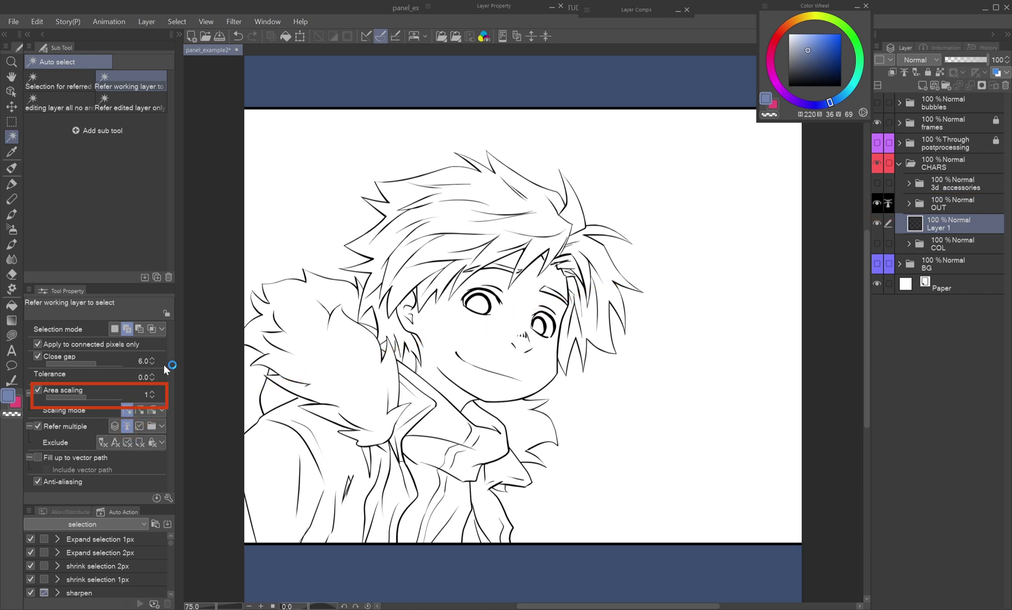
Select the character by inverting the outside area, and mask the COL folder to it.
left_click(678, 399)
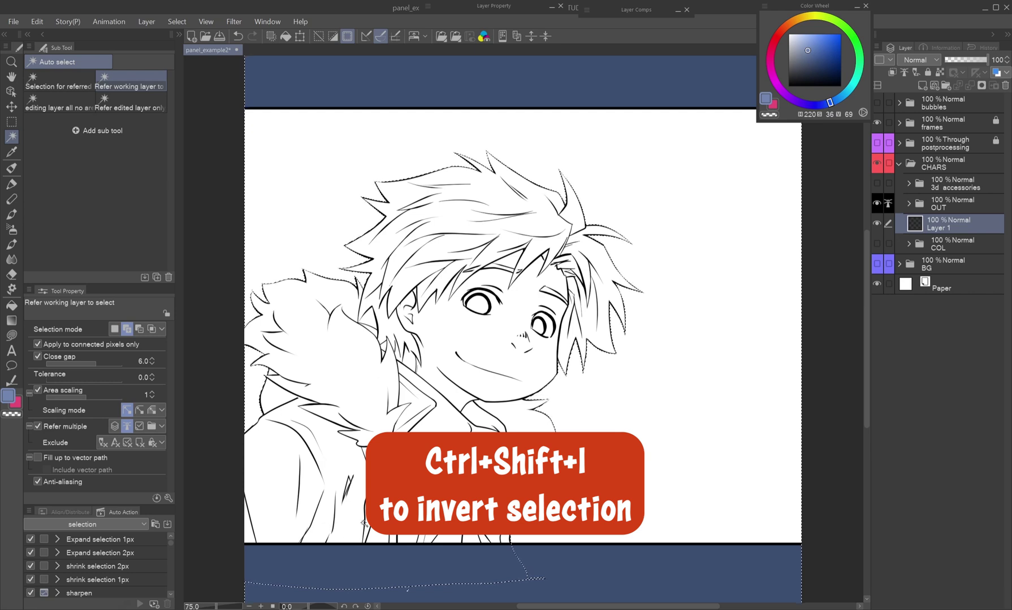
key("ctrl+shift+i")
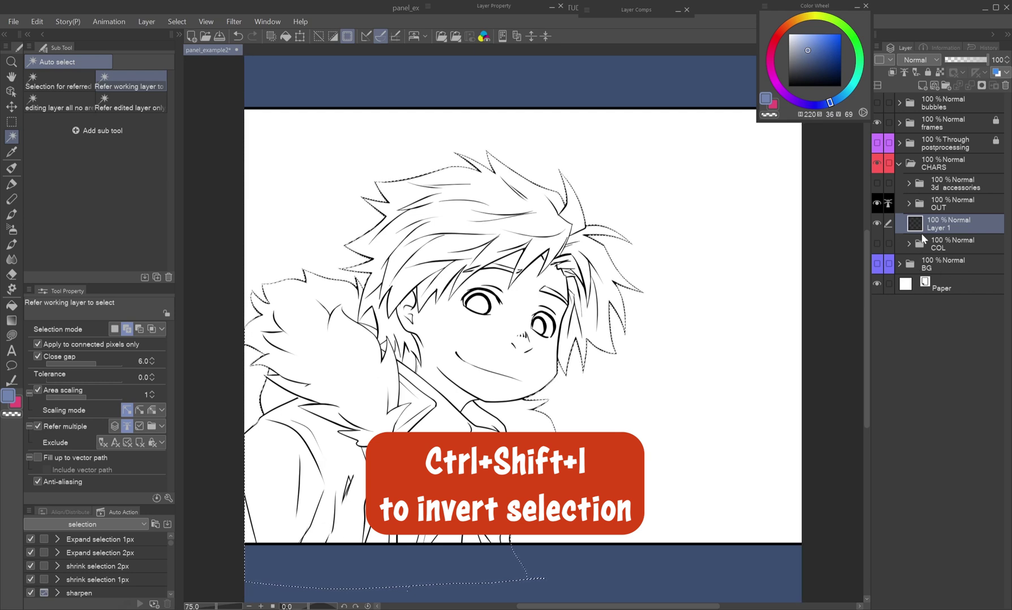
left_click(941, 244)
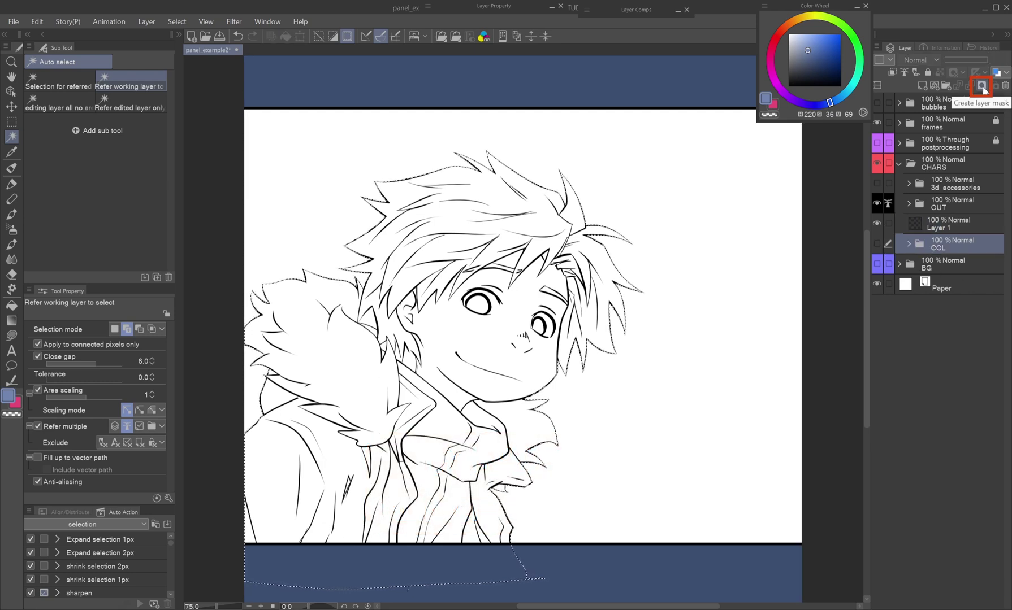
left_click(982, 88)
left_click(908, 244)
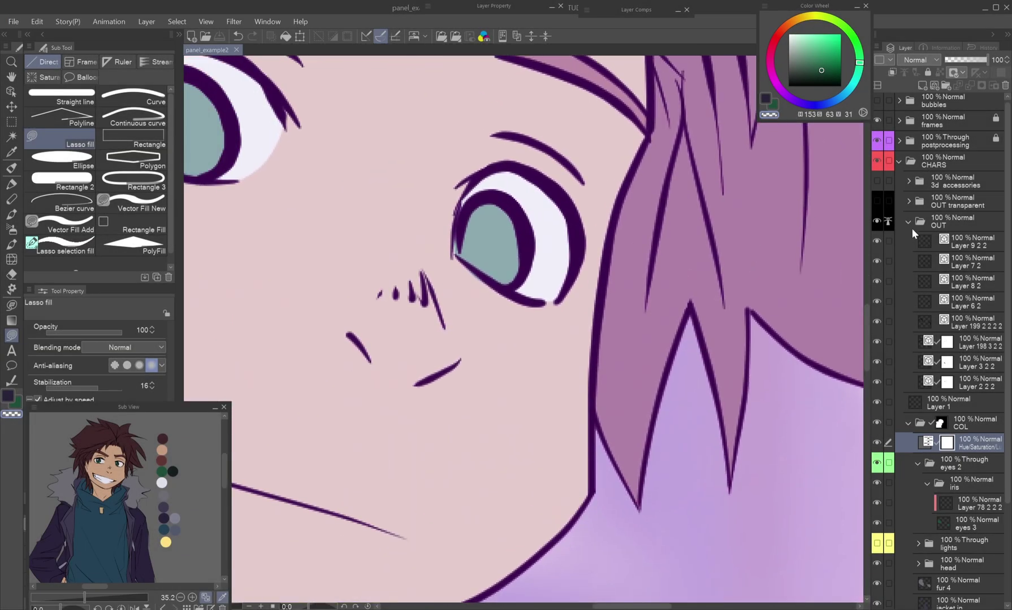
Switch the line art to its transparent OUT version.
left_click(908, 220)
left_click(876, 223)
left_click(875, 203)
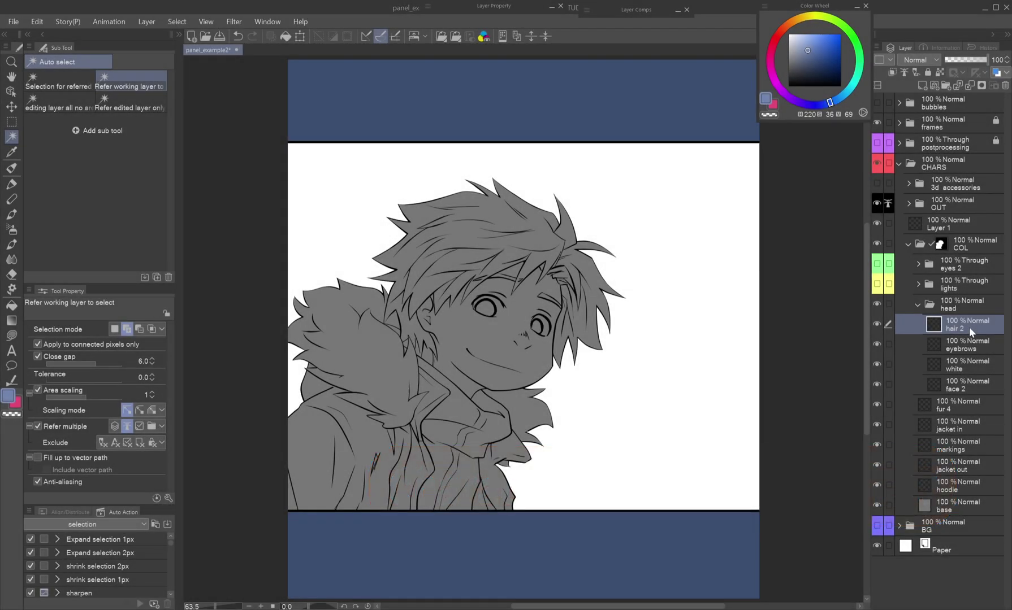
Show the Sub View reference panel and zoom it onto the tall character.
left_click(267, 21)
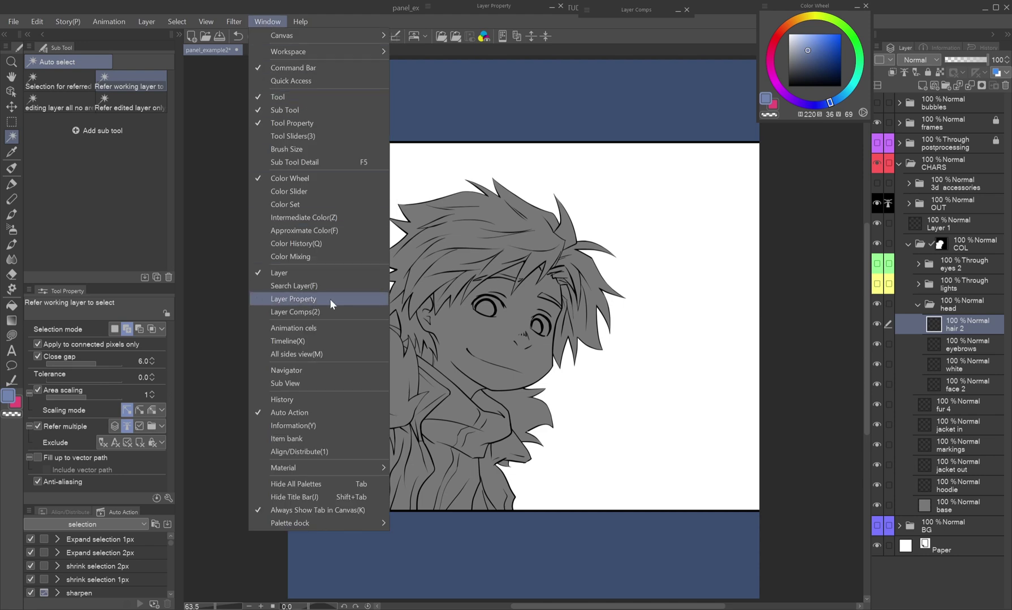
left_click(329, 382)
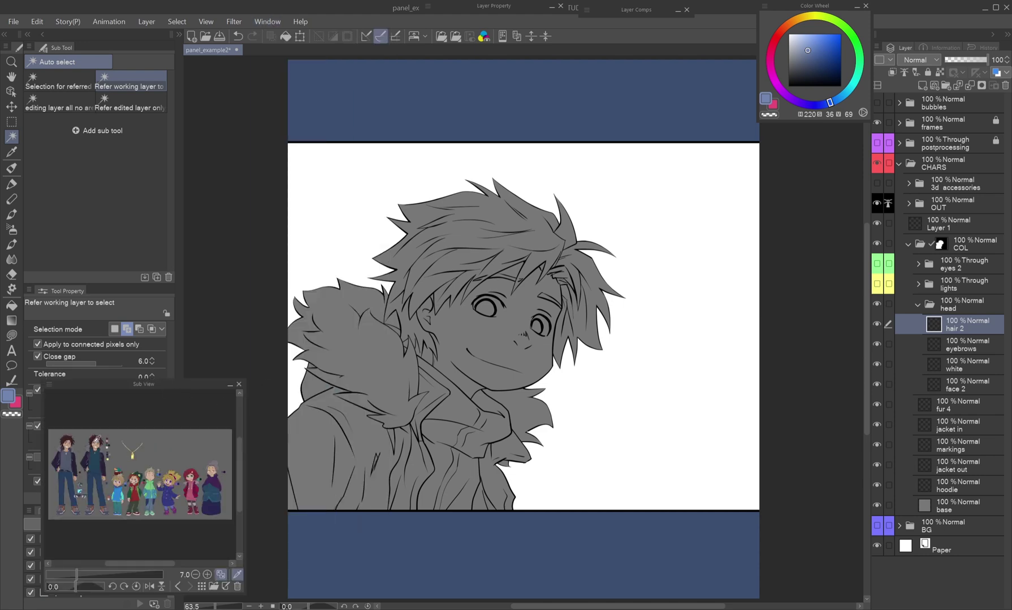
left_click_drag(77, 576, 98, 576)
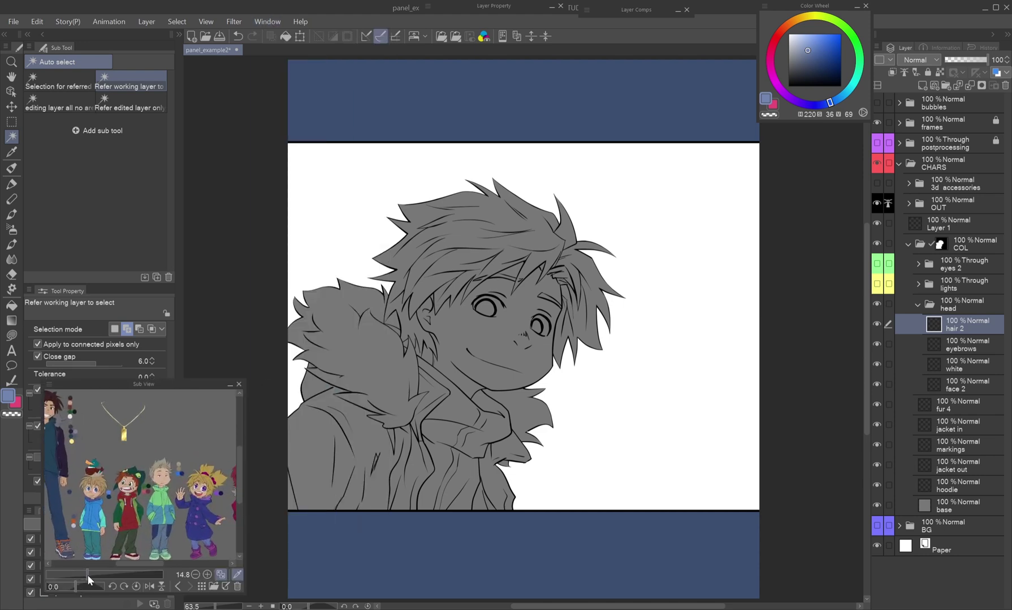
left_click_drag(71, 474, 169, 479)
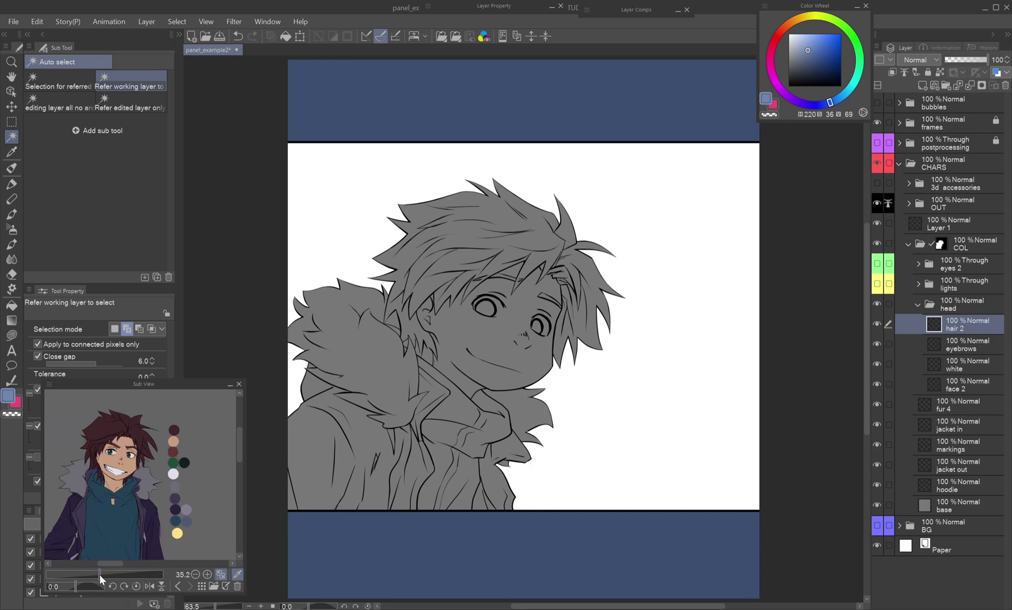
left_click_drag(100, 575, 103, 575)
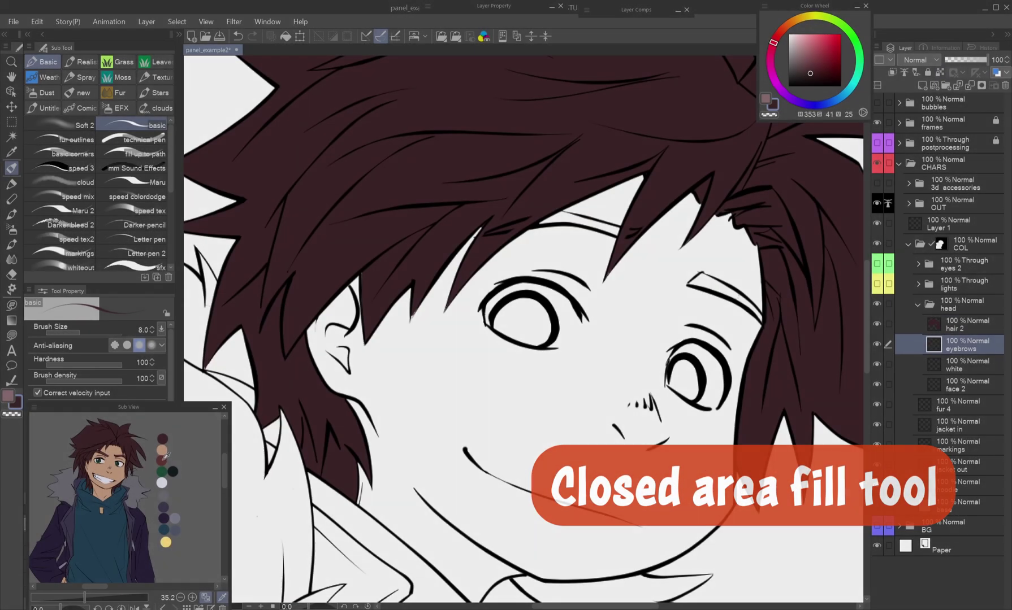
Flat-fill the face skin tone, the eye whites and both grey fur areas.
key("alt+bracketleft")
key("alt+bracketleft")
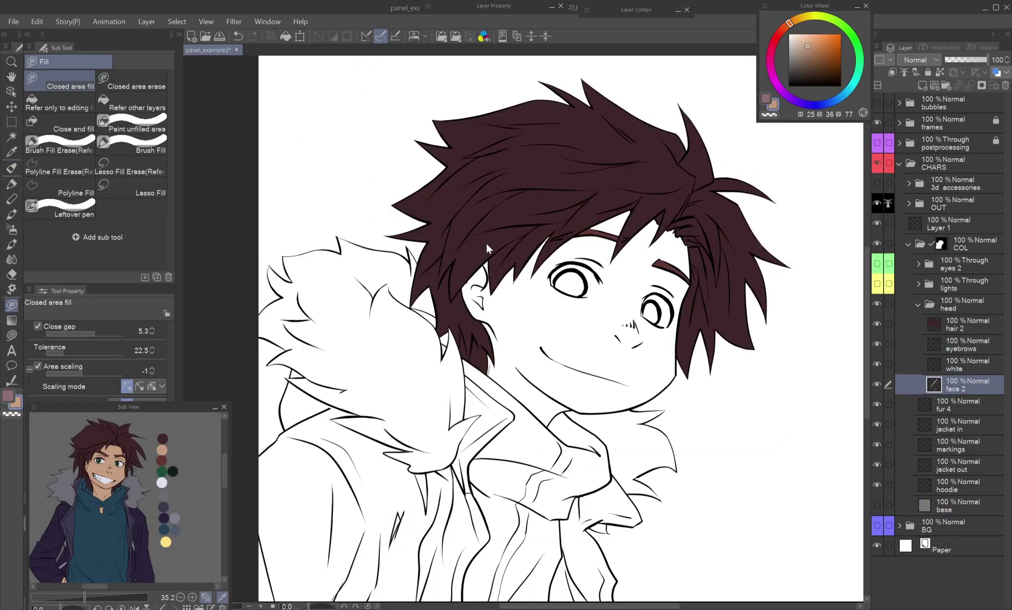
left_click_drag(494, 234, 533, 226)
key("alt+bracketright")
left_click(546, 317)
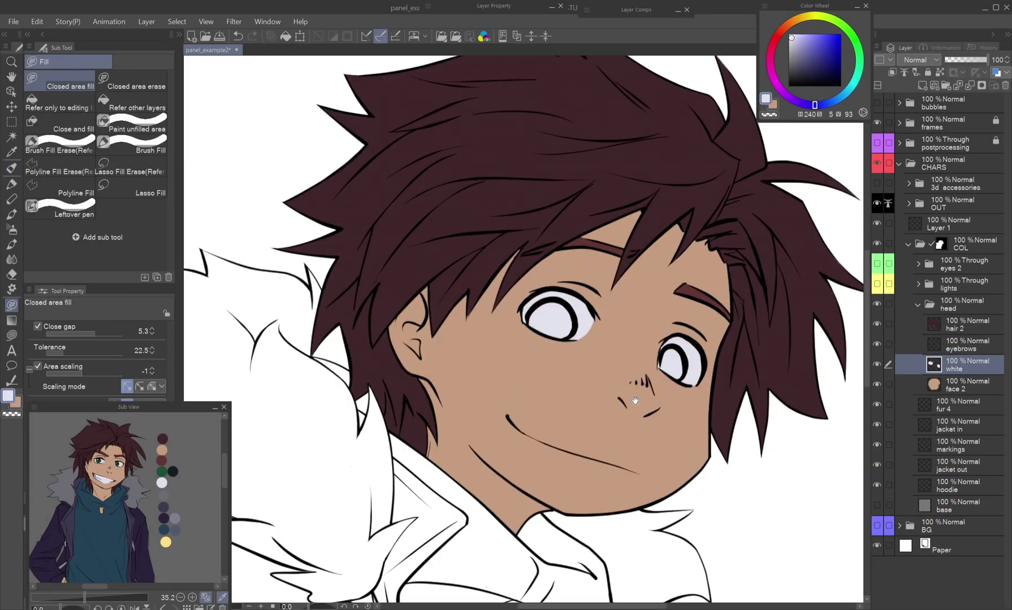
scroll(636, 398, "down", 2)
left_click(966, 411)
left_click_drag(349, 393, 351, 396)
left_click_drag(601, 395, 719, 471)
Fill the inner and outer jacket dark and the hoodie teal.
key("u")
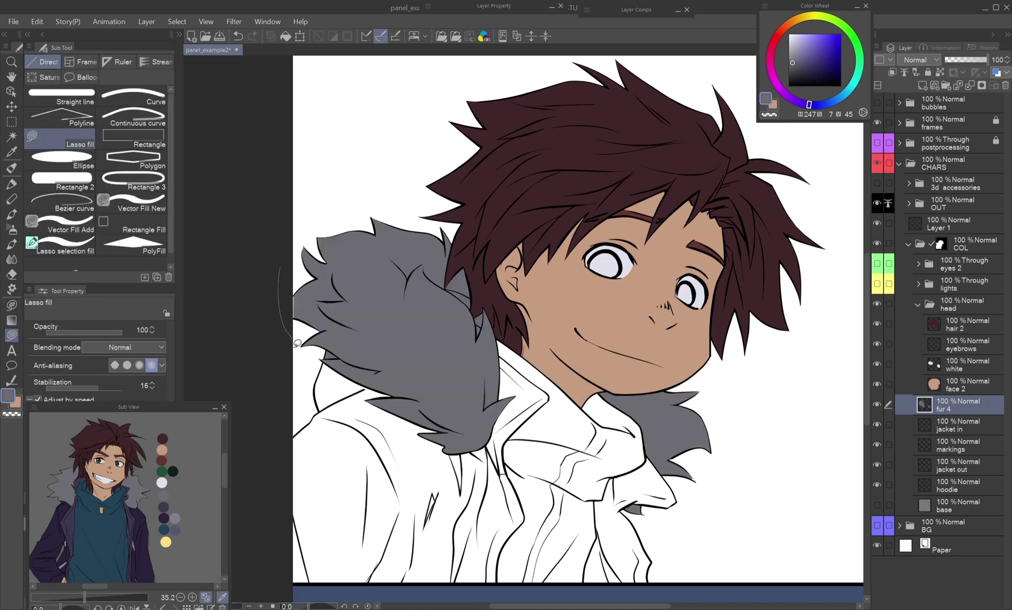
key("g")
key("alt+bracketleft")
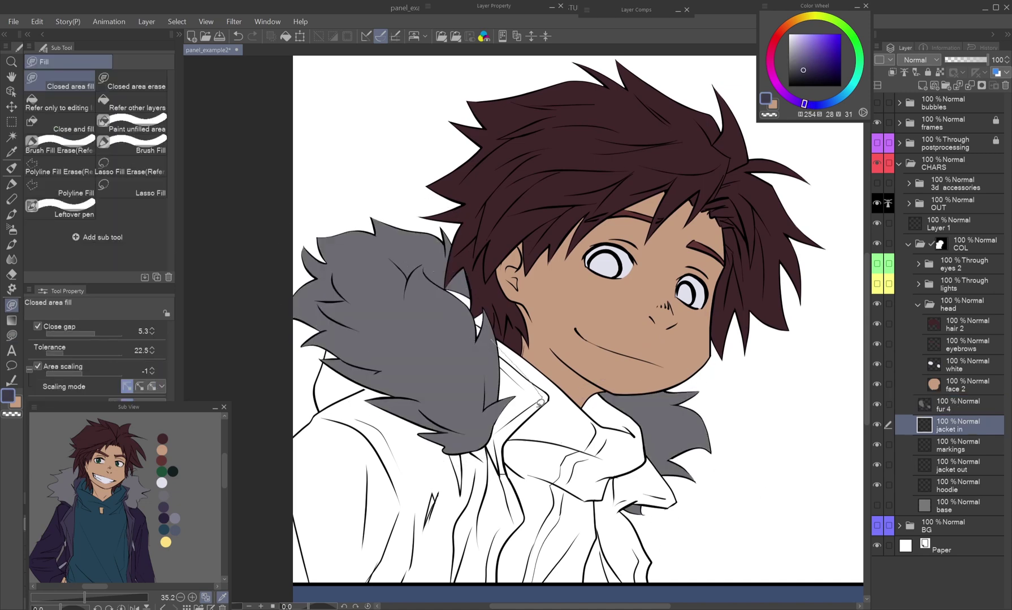
left_click(514, 419)
scroll(796, 464, "down", 3)
left_click(625, 396)
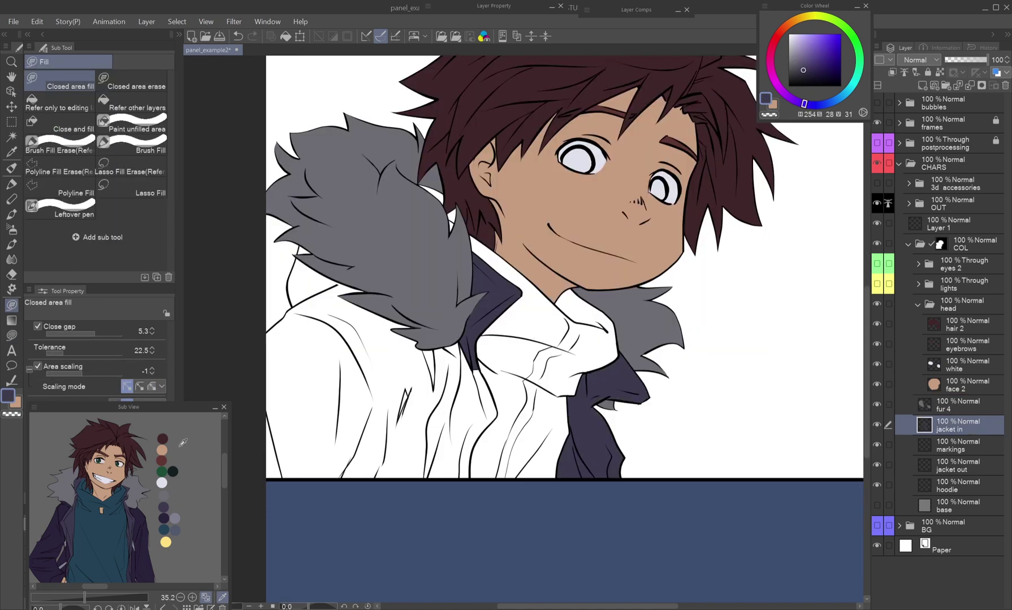
key("alt+bracketleft")
scroll(565, 316, "down", 1)
left_click(391, 309)
key("u")
key("alt+bracketleft")
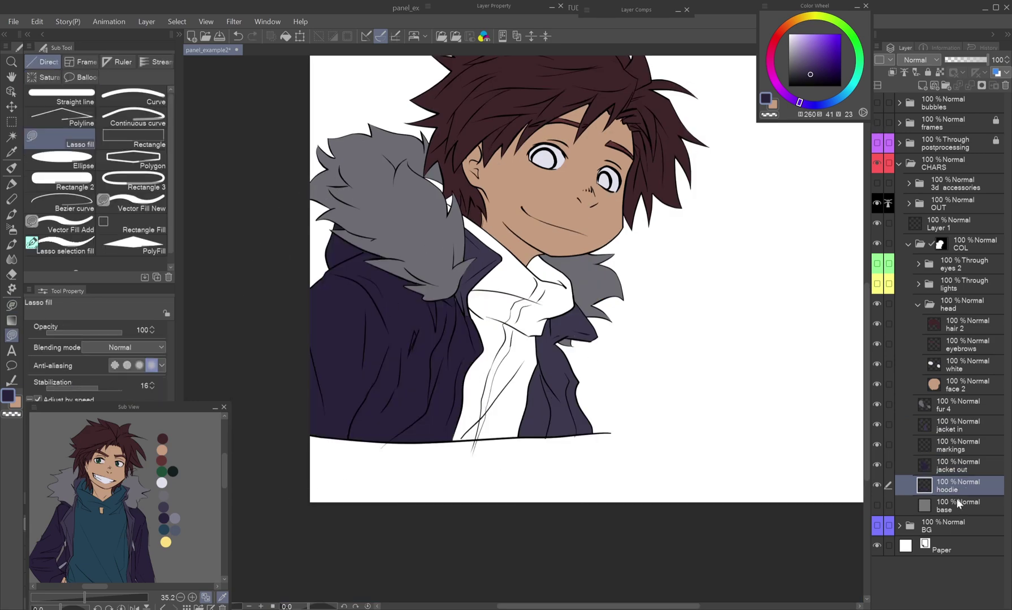
left_click_drag(475, 238, 506, 435)
scroll(796, 474, "down", 1)
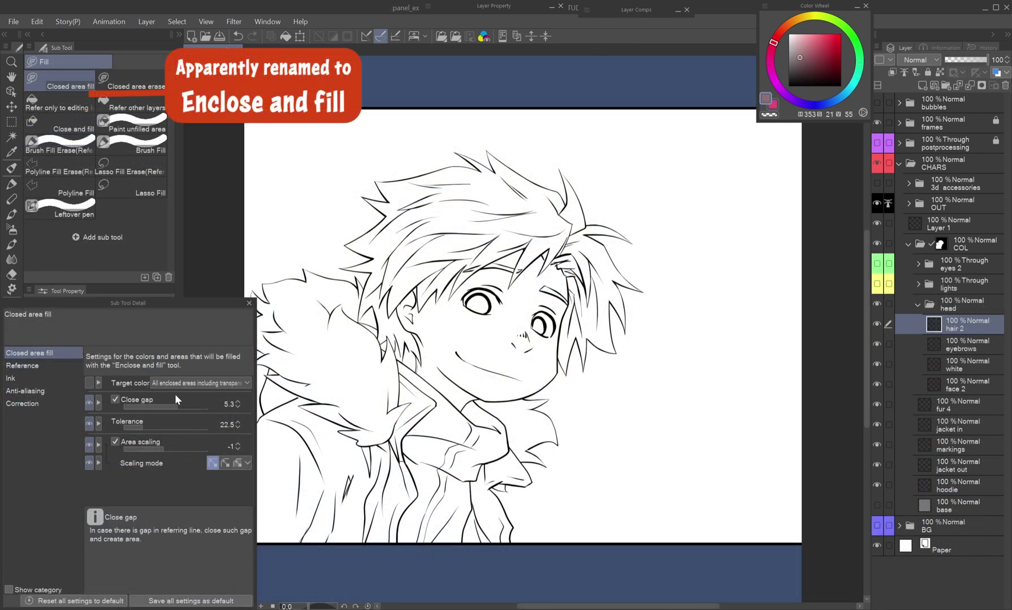
Review the closed area fill's target colour and reference layer settings.
left_click(175, 385)
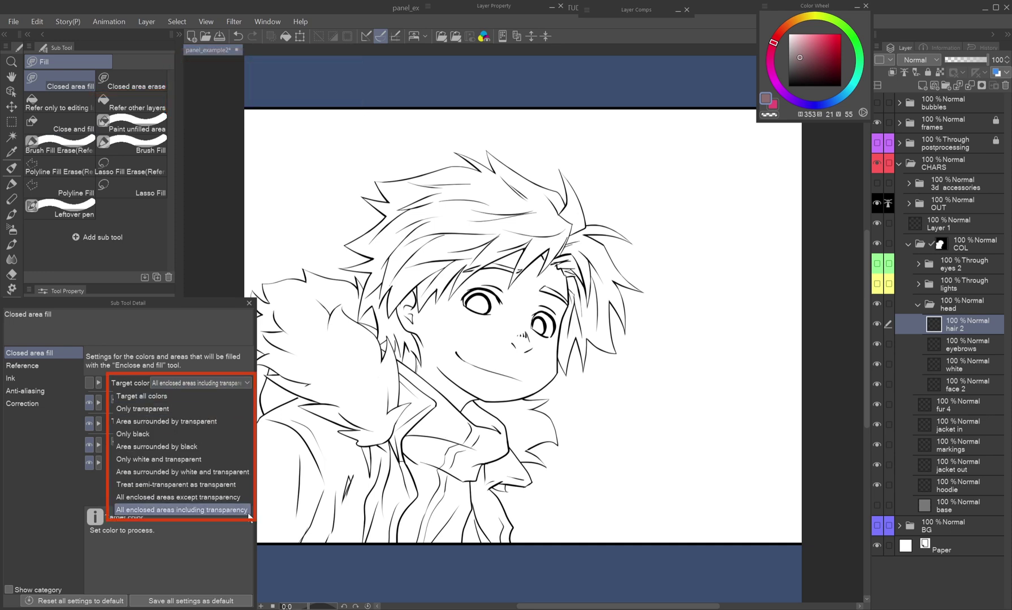
left_click(240, 385)
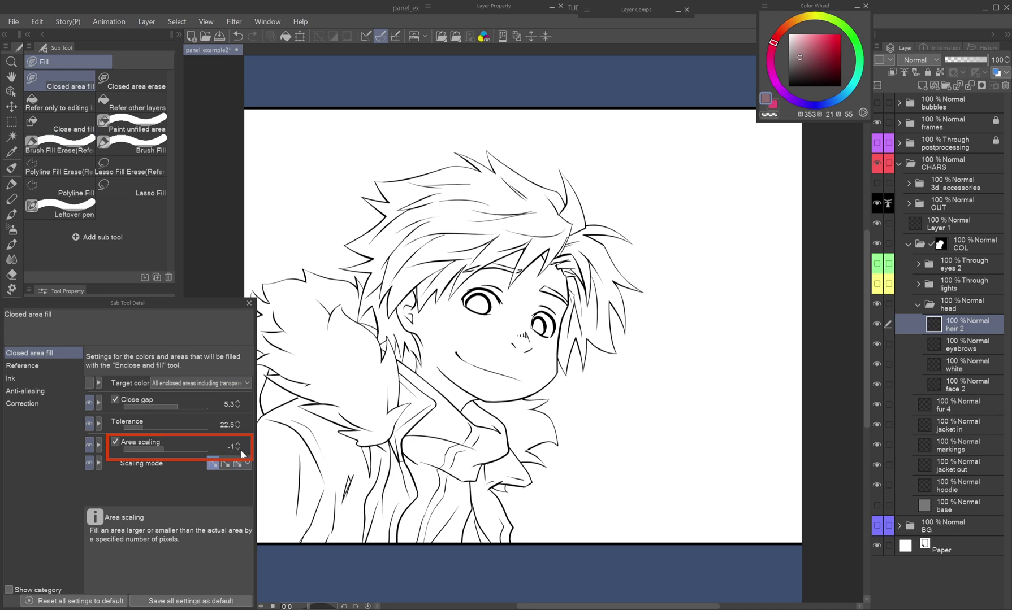
left_click(32, 365)
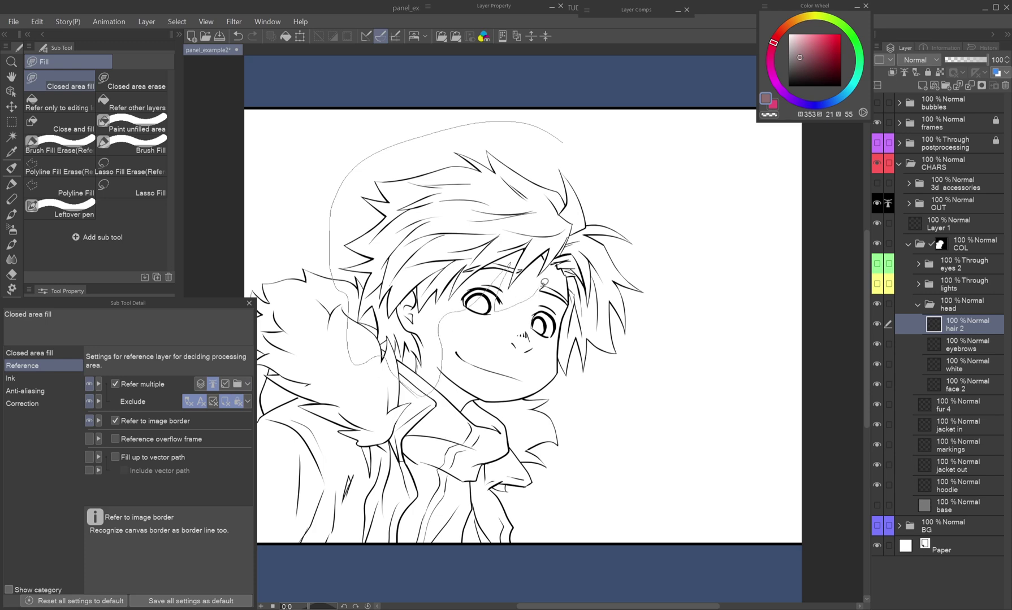
Fill the hair brown, erasing and refilling the region near the ear.
left_click_drag(634, 173, 606, 158)
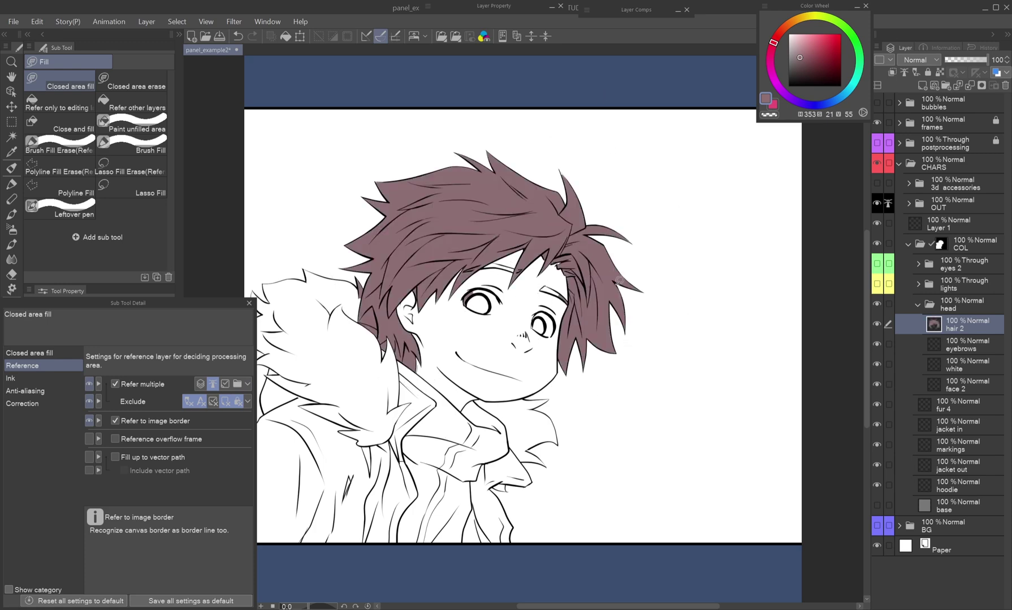
scroll(619, 291, "up", 3)
scroll(553, 317, "up", 2)
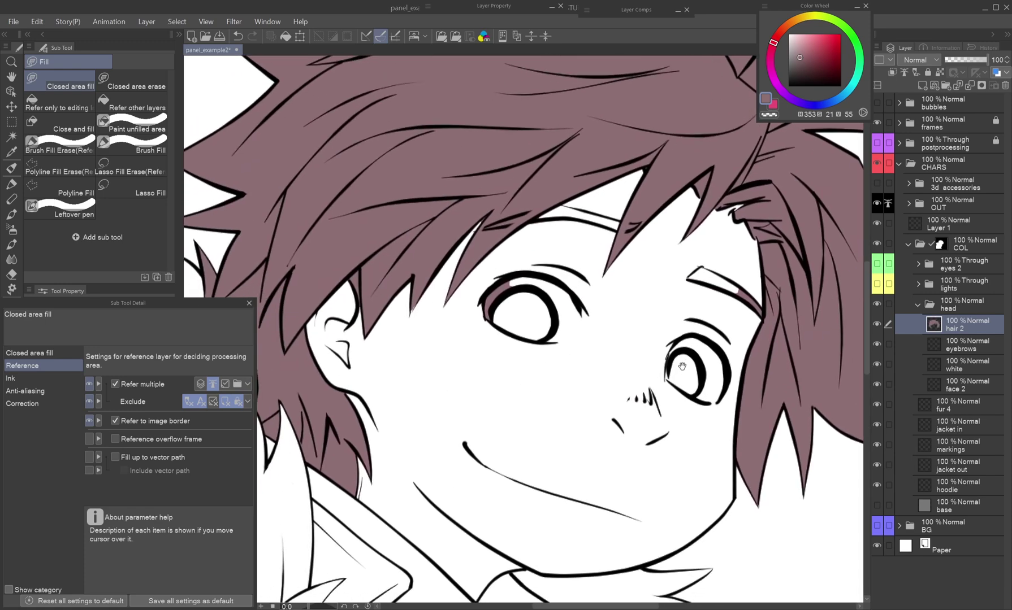
scroll(475, 357, "up", 2)
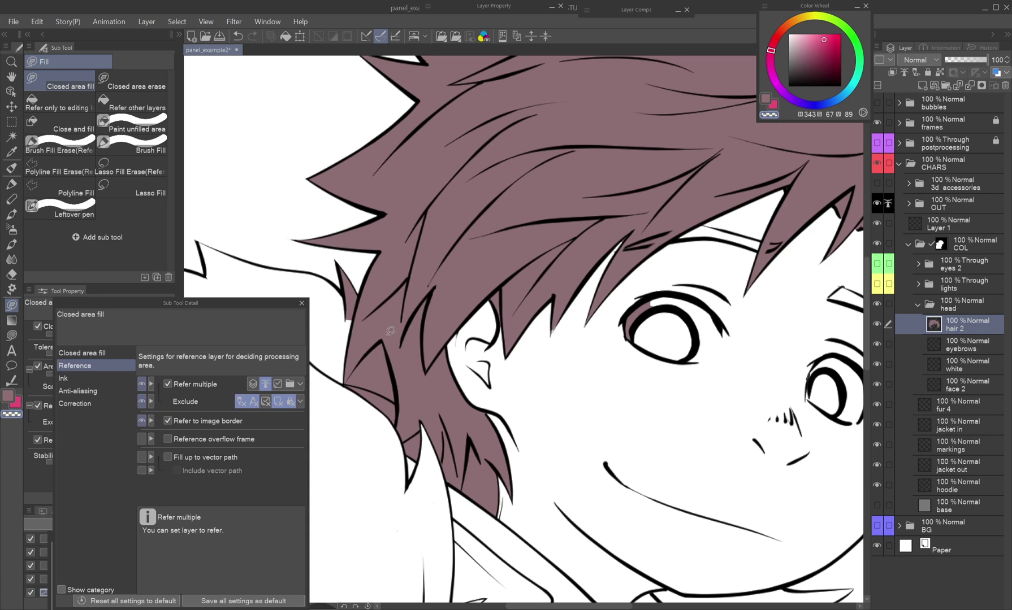
left_click(413, 373)
left_click(413, 450)
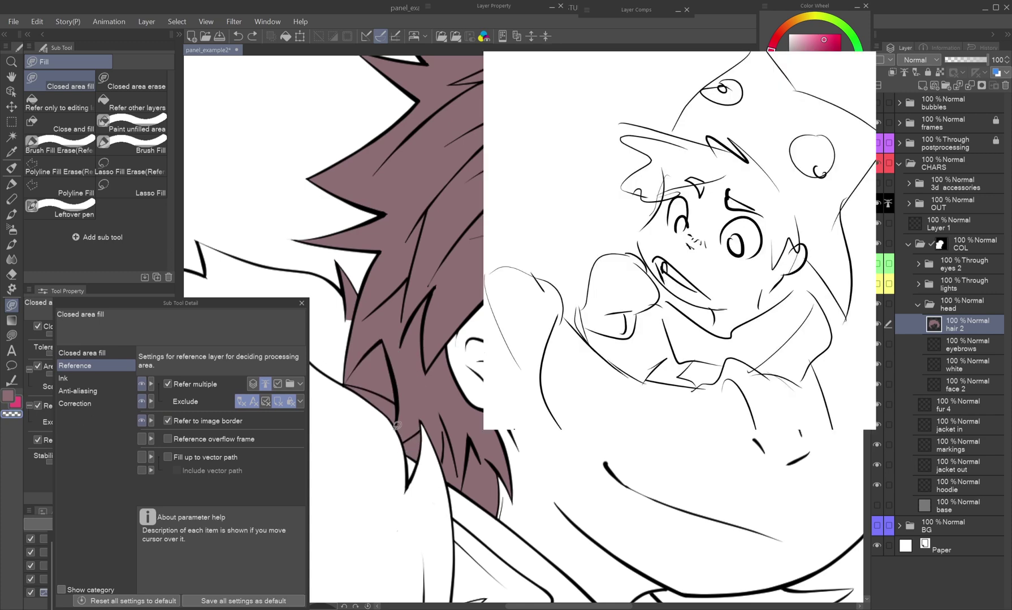
Switch to closed area erase and check its Erase blending setting.
left_click(119, 81)
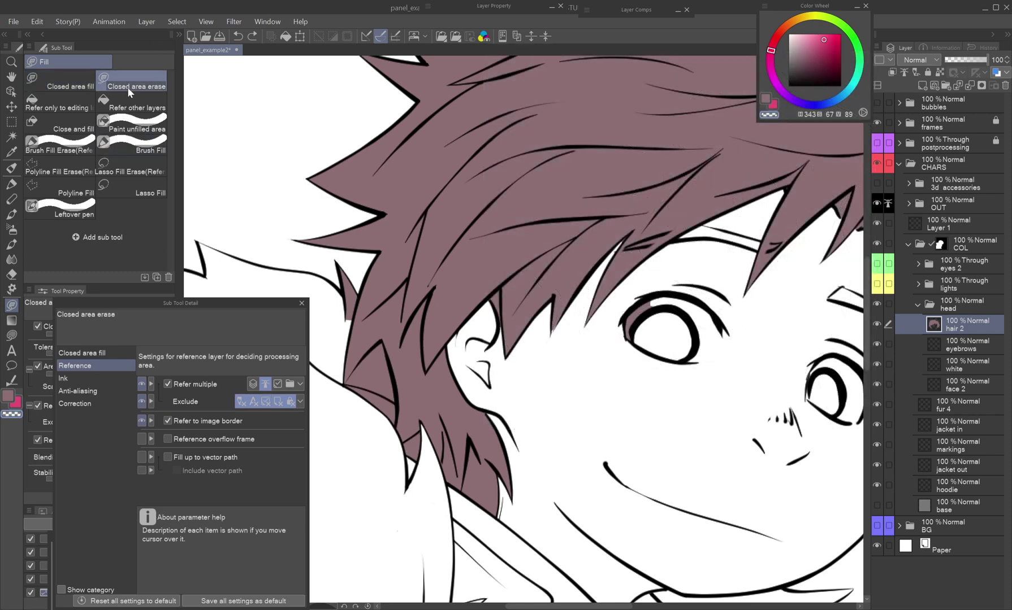
left_click(95, 372)
left_click(300, 404)
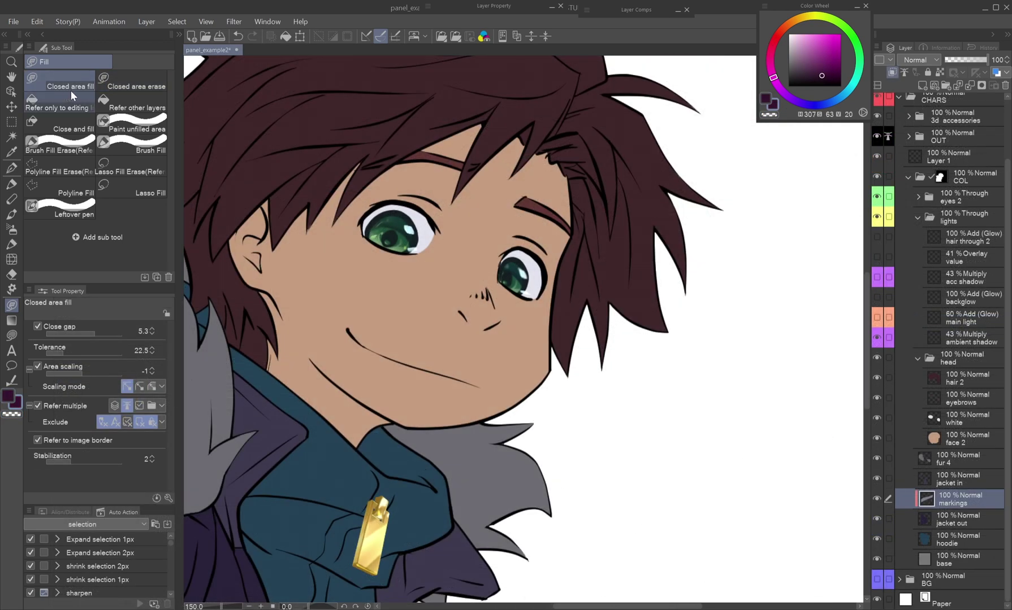
Open Modifier Key Settings, swap the OUT line art for OUT transparent, and turn on lights.
right_click(71, 95)
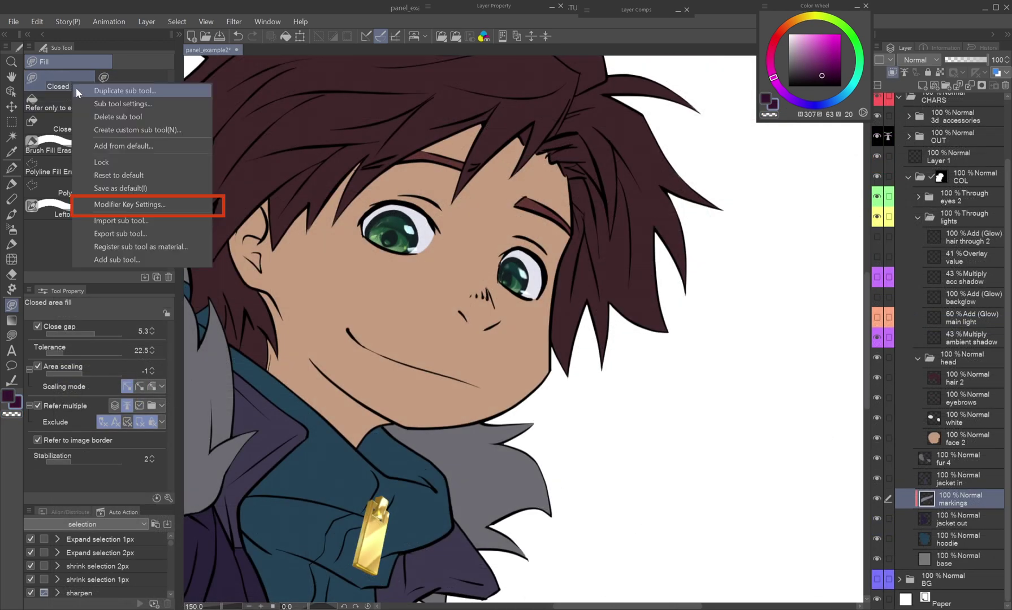
left_click(123, 207)
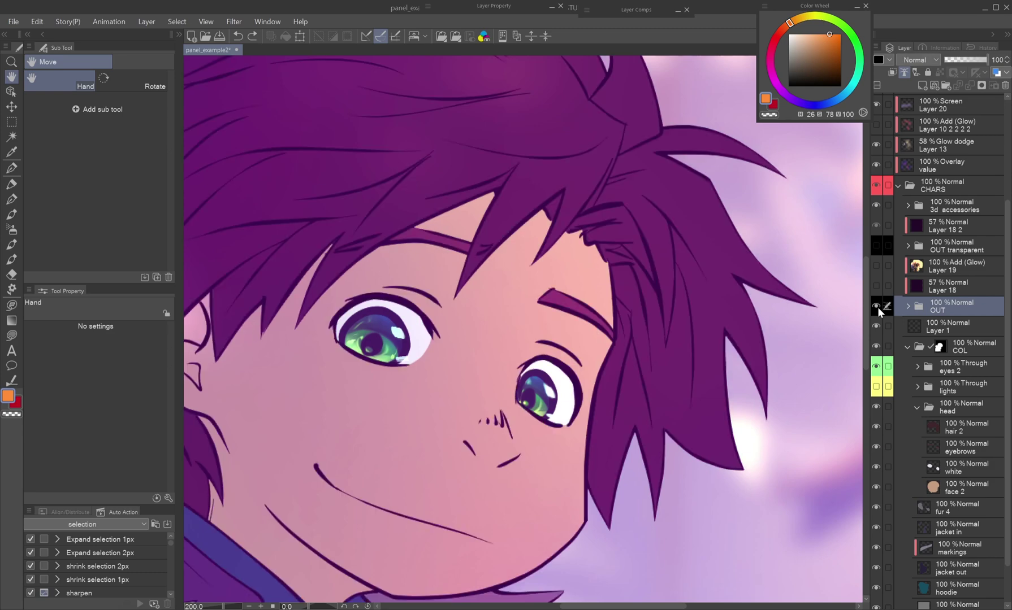
left_click(875, 306)
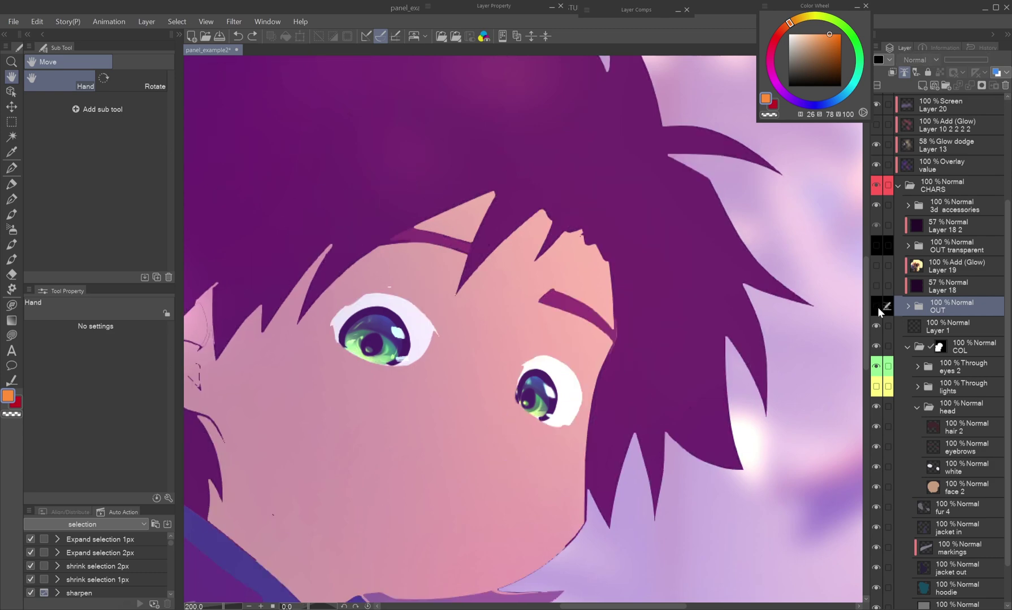
left_click(876, 246)
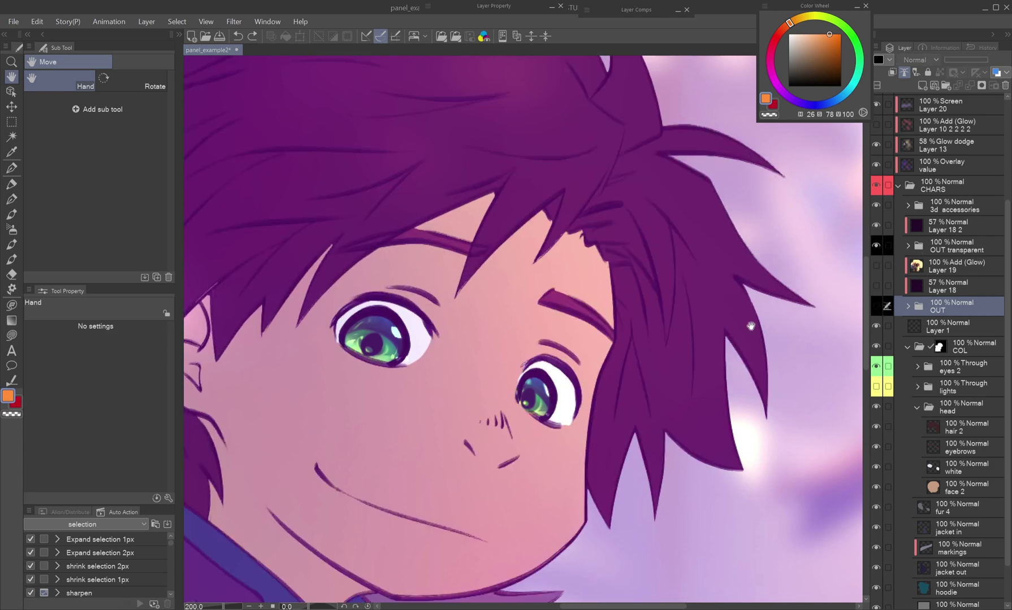
left_click_drag(661, 404, 577, 353)
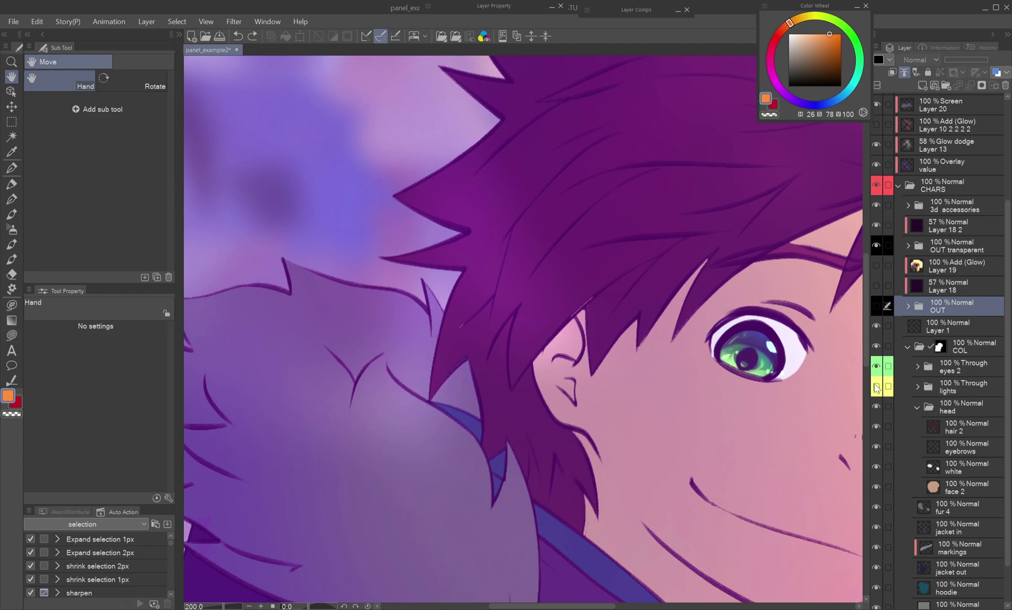
left_click(876, 387)
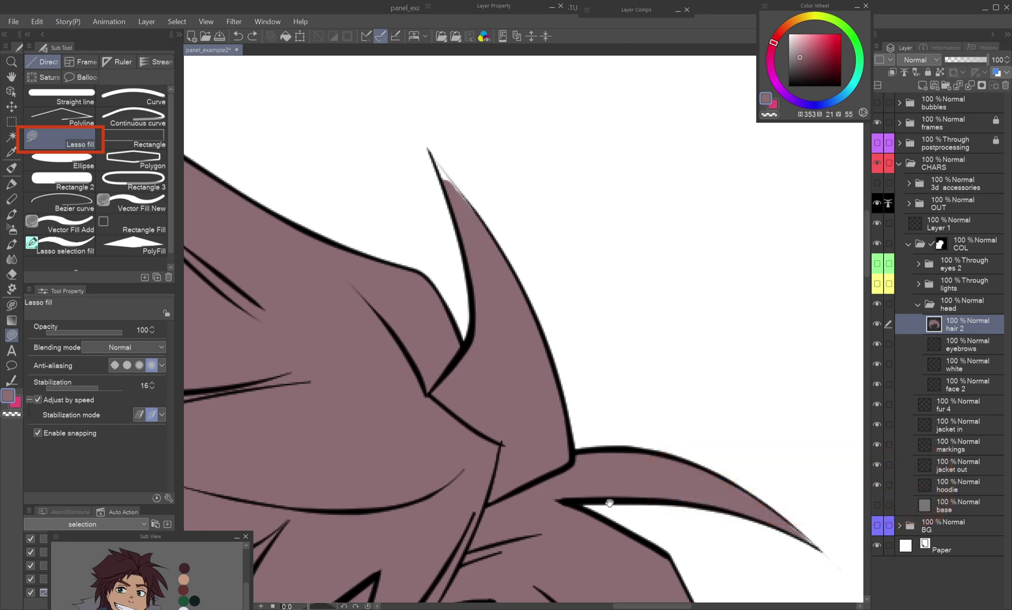
Lasso-fill a closed shadow shape over the collar and scarf on the multiply layer.
left_click_drag(617, 500, 577, 461)
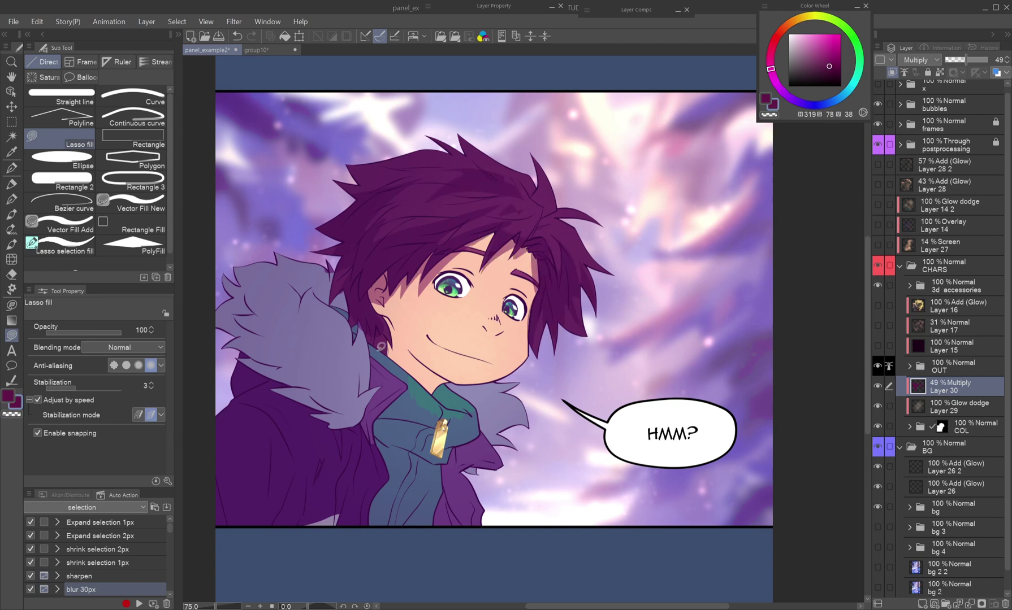
left_click_drag(381, 345, 391, 376)
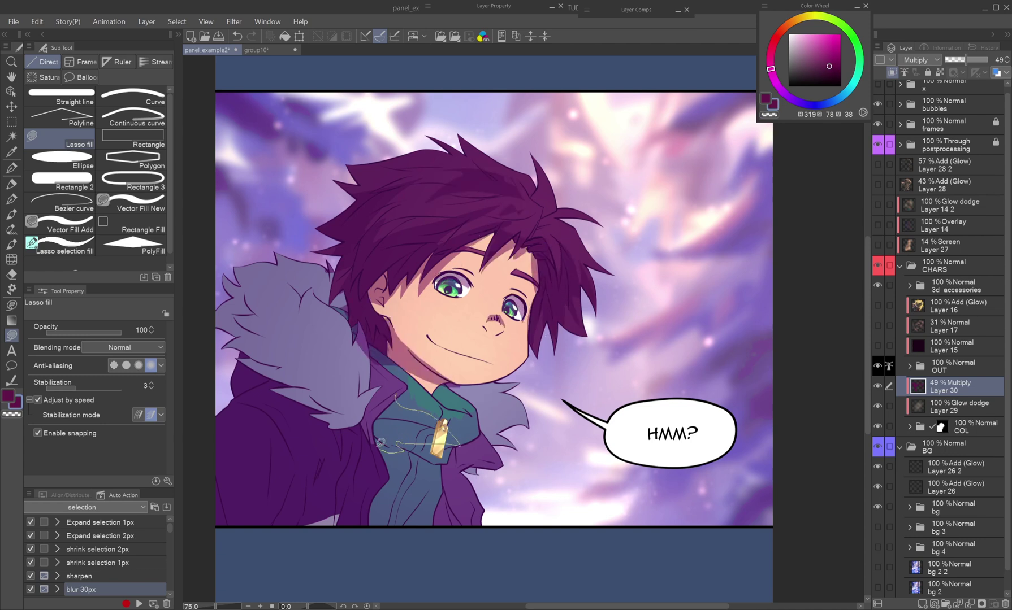
left_click_drag(375, 420, 287, 365)
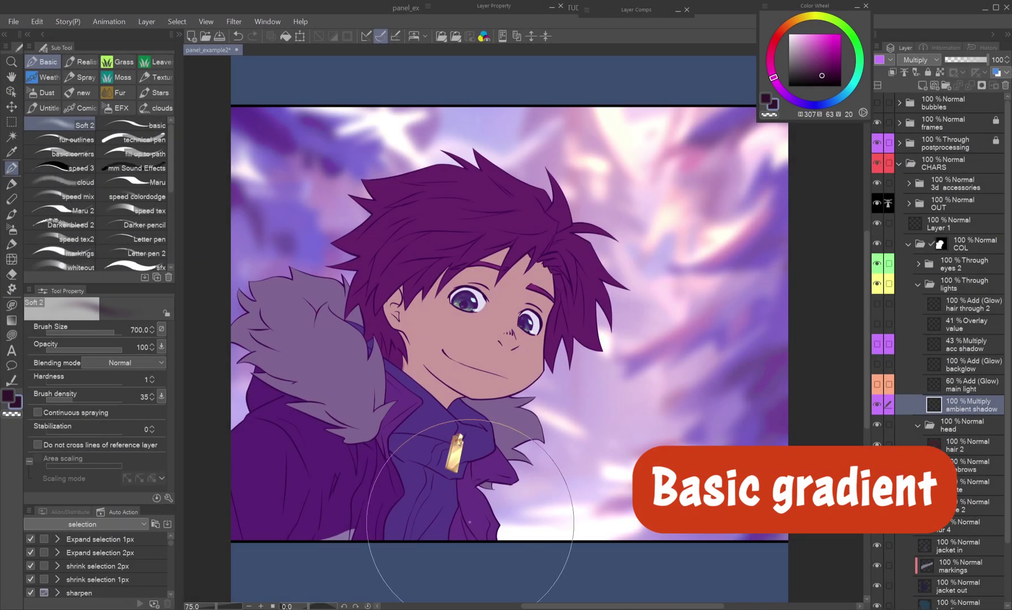
Airbrush darker purple ambient shading over the fur collar and jacket.
left_click_drag(490, 561, 272, 226)
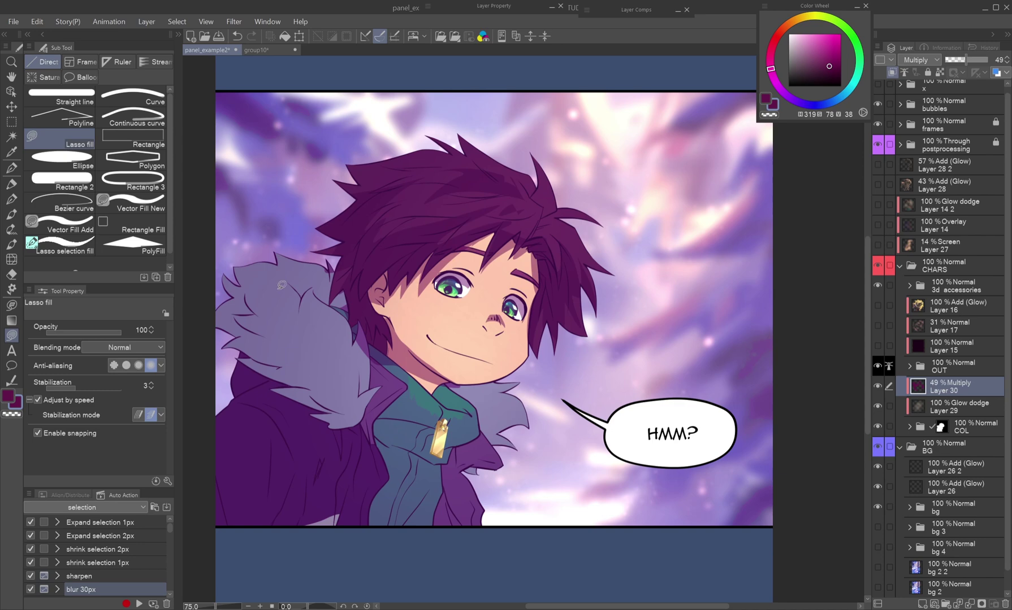
left_click_drag(372, 443, 475, 537)
left_click(958, 406)
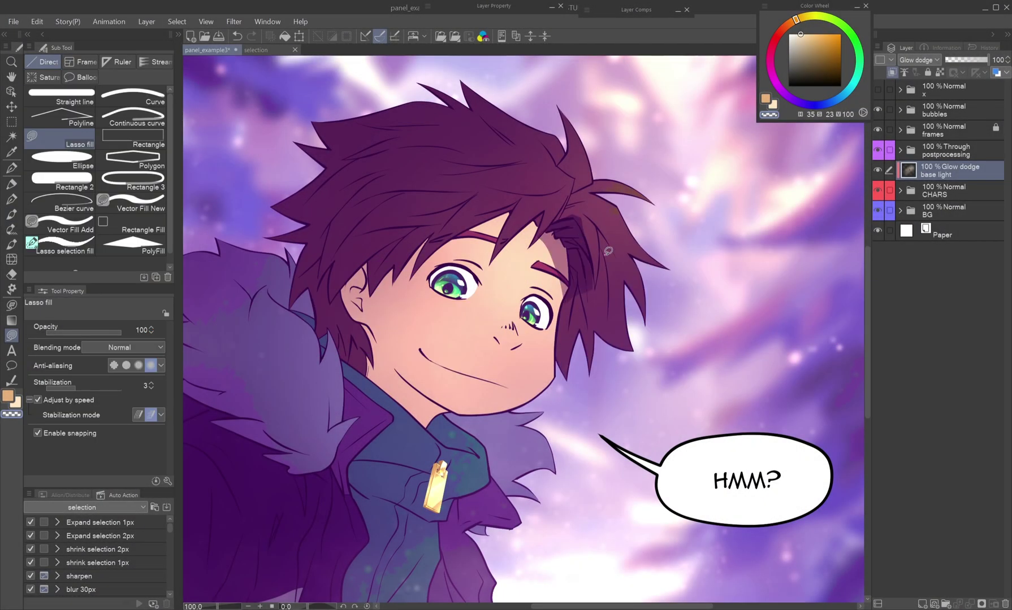
Lasso-fill a hair light shape, and show the ambient shadow and hair-through-light layers.
left_click_drag(608, 252, 429, 255)
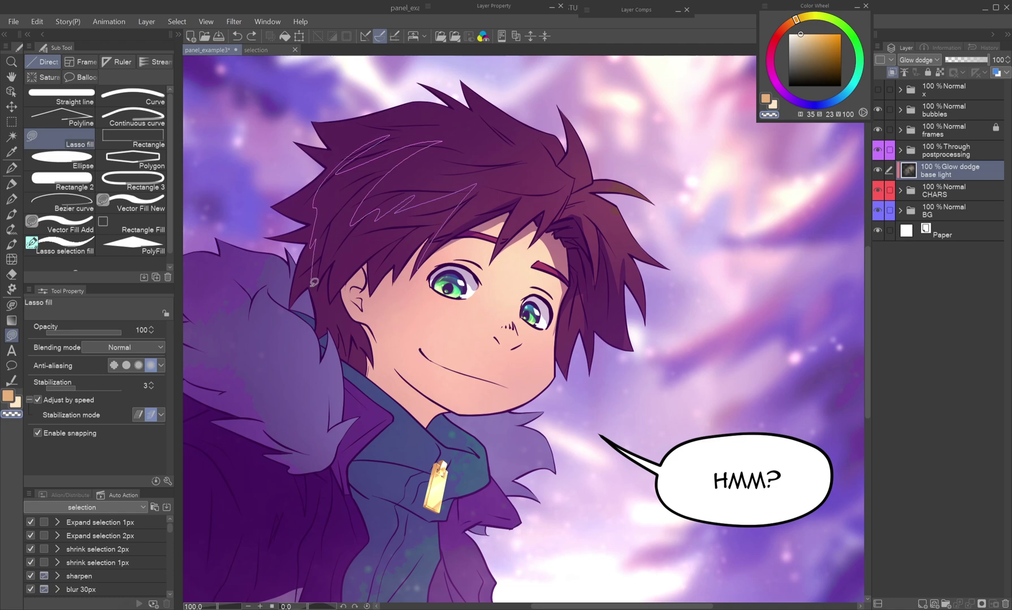
left_click_drag(339, 256, 348, 297)
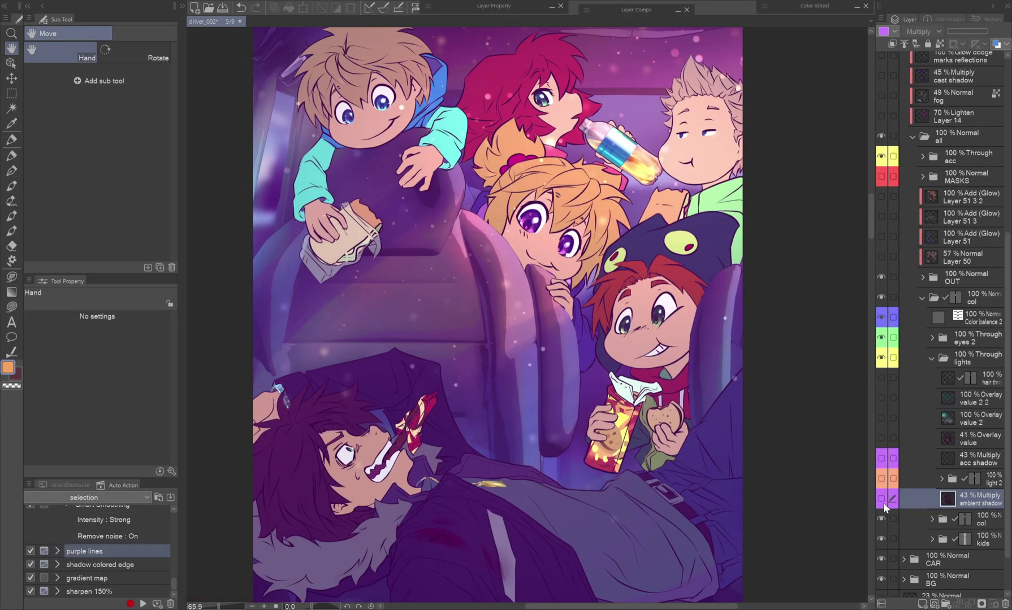
left_click(882, 499)
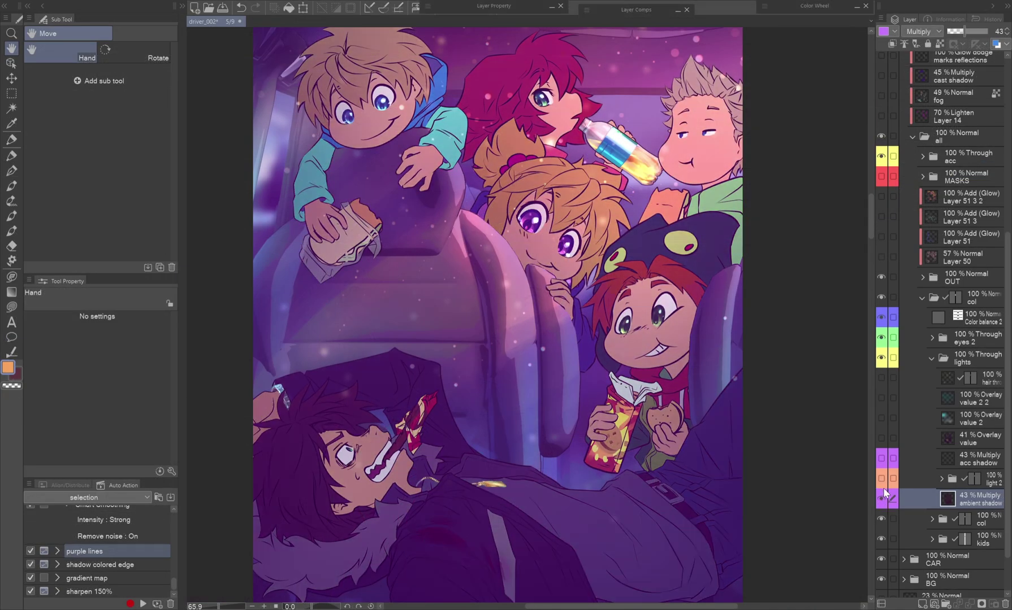
left_click(885, 432)
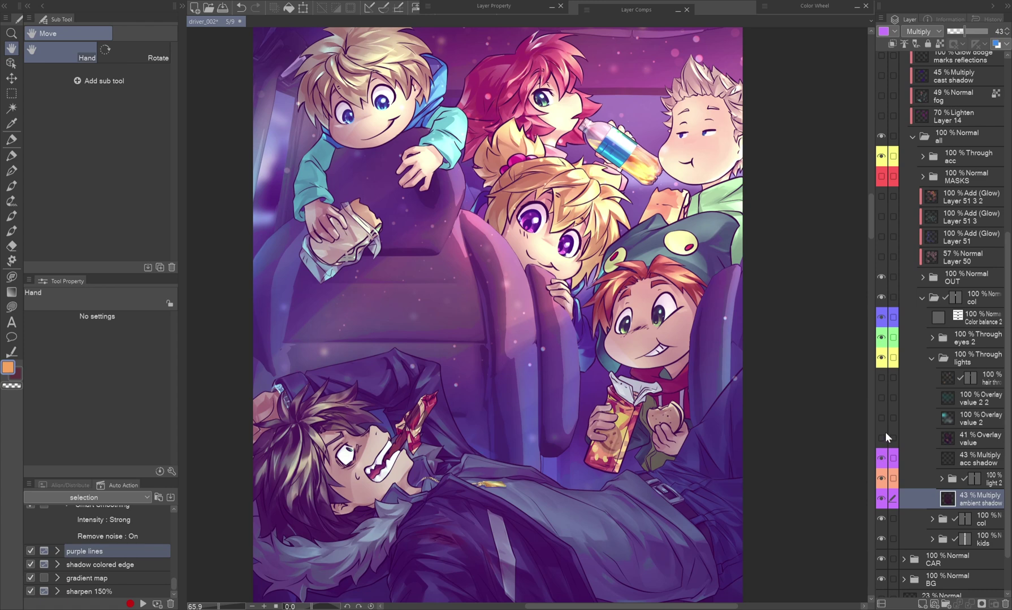
left_click(879, 383)
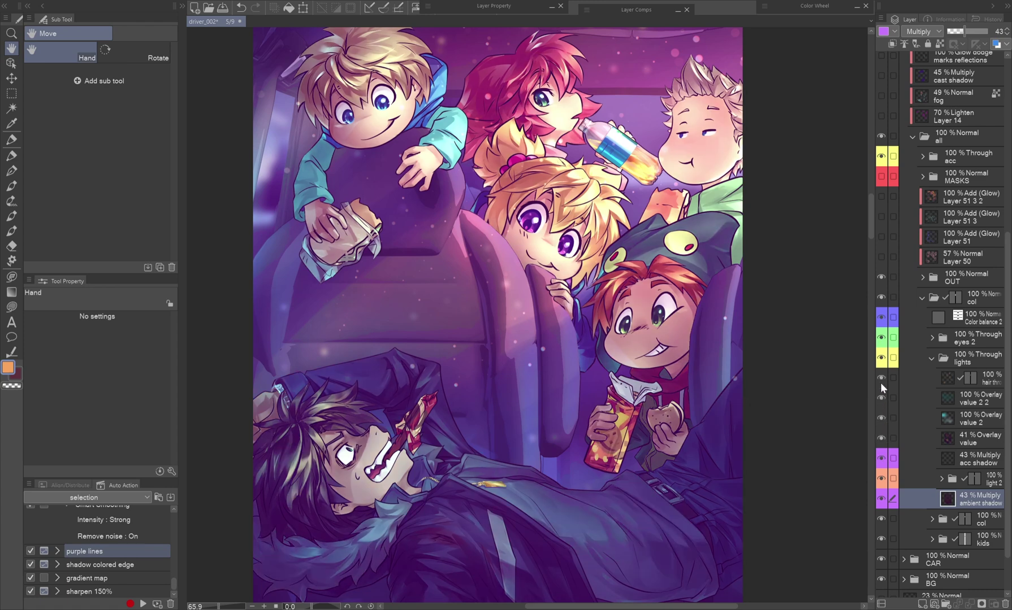
Show Layer 50, the Layer 51 glows, cast shadow, reflections and Layer 85 glow dodges.
left_click(881, 257)
left_click(879, 238)
left_click(882, 216)
left_click(883, 198)
scroll(882, 136, "up", 3)
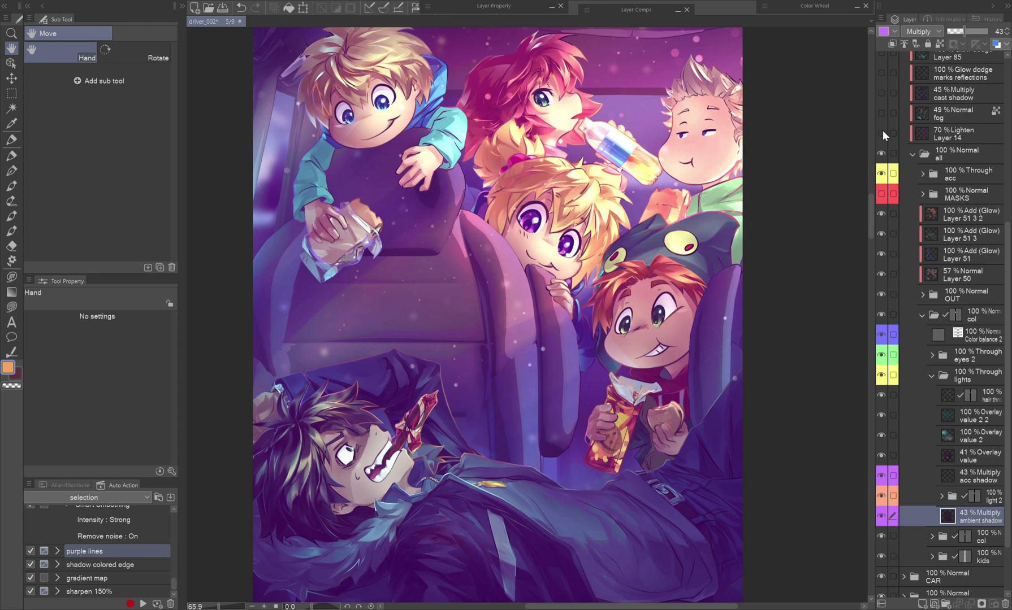
scroll(883, 136, "up", 3)
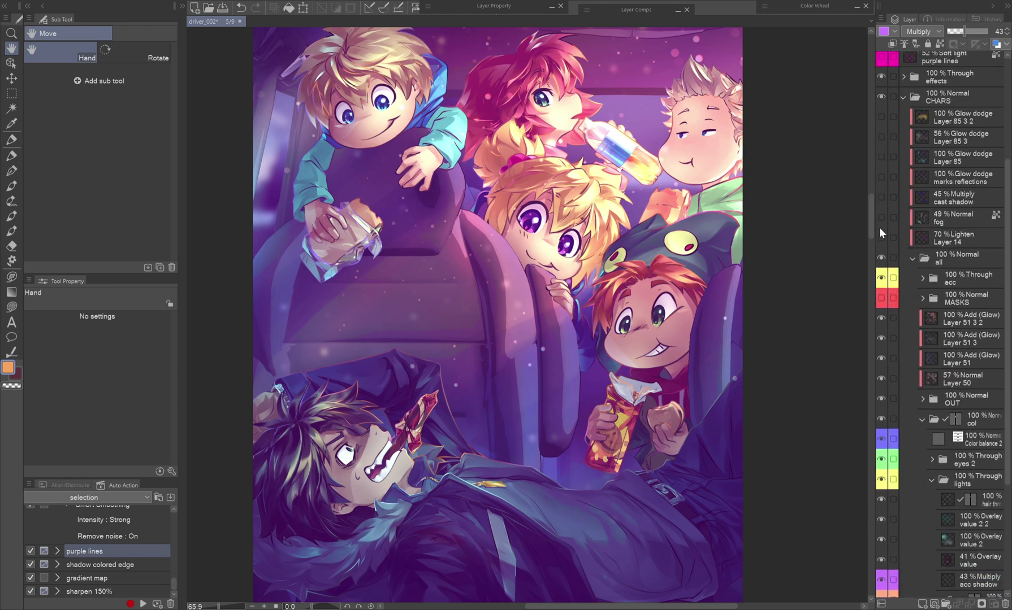
left_click(881, 196)
left_click(881, 177)
left_click(882, 157)
left_click(883, 136)
left_click(884, 117)
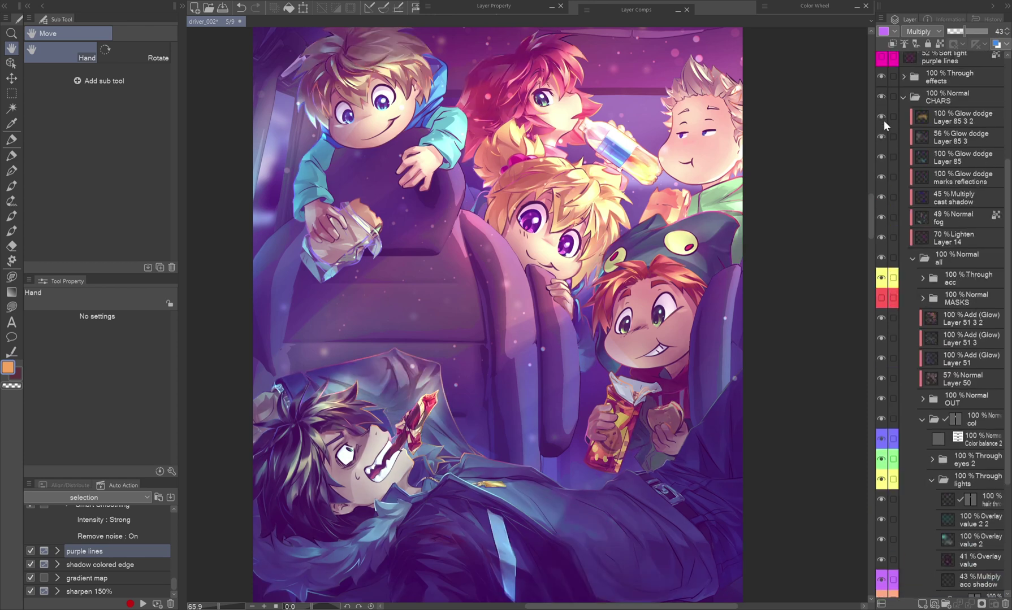
left_click(883, 60)
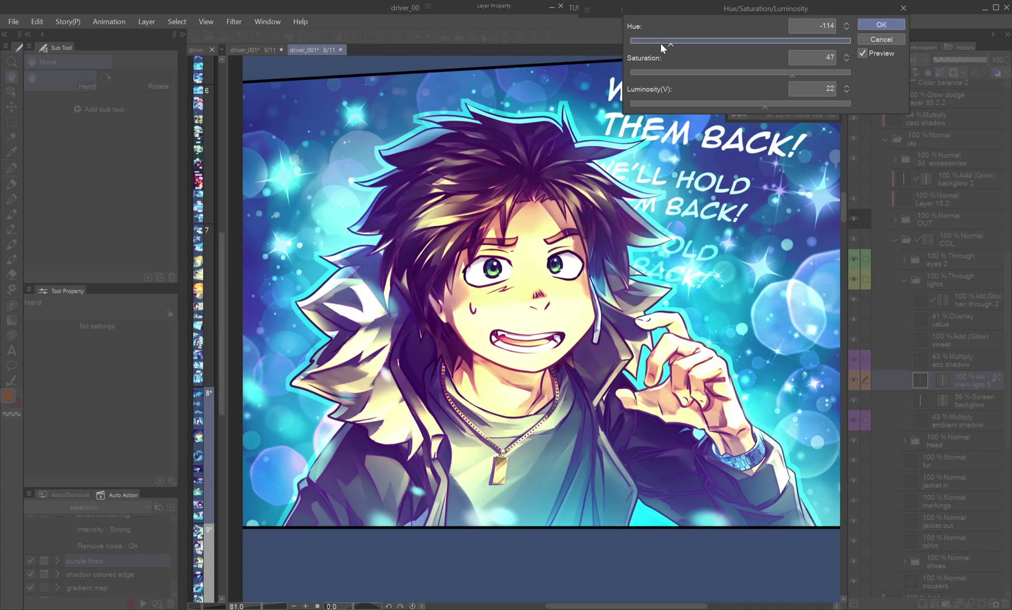
Lower the light layer's brightness and shift the Screen backglow layer's hue.
left_click(712, 104)
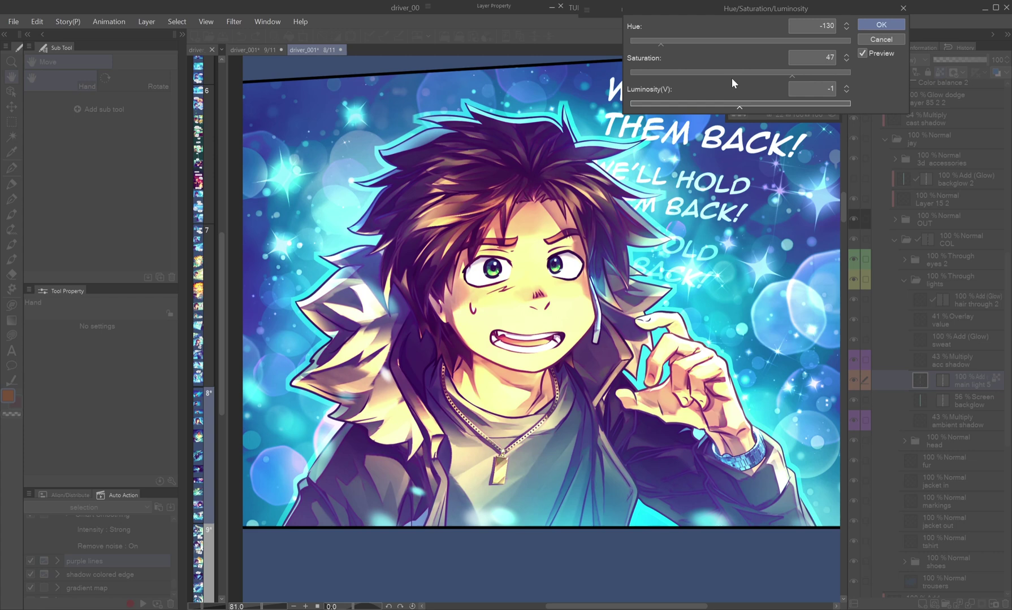
left_click(872, 26)
left_click(885, 399)
key("ctrl+u")
left_click_drag(796, 42, 713, 41)
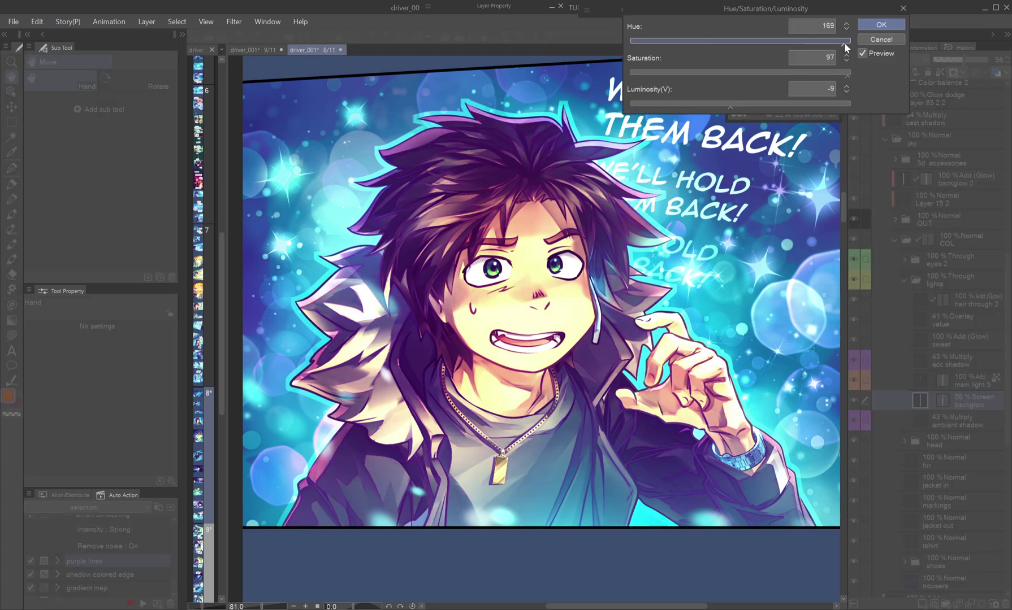
key("Return")
Reopen Hue/Saturation/Luminosity for another layer and switch between mixing brush and freehand fill tools.
key("ctrl+u")
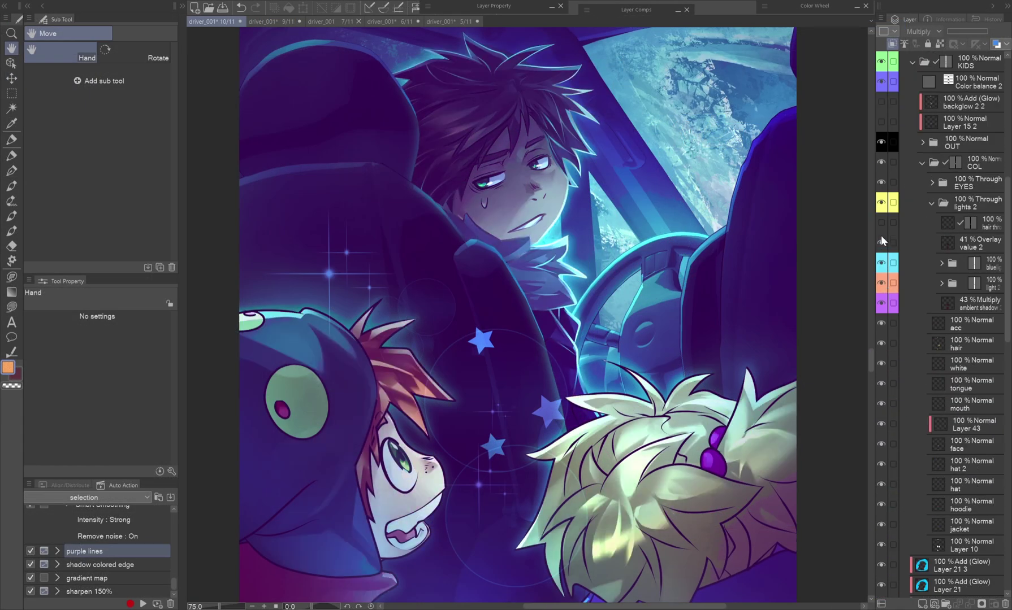
scroll(885, 237, "up", 5)
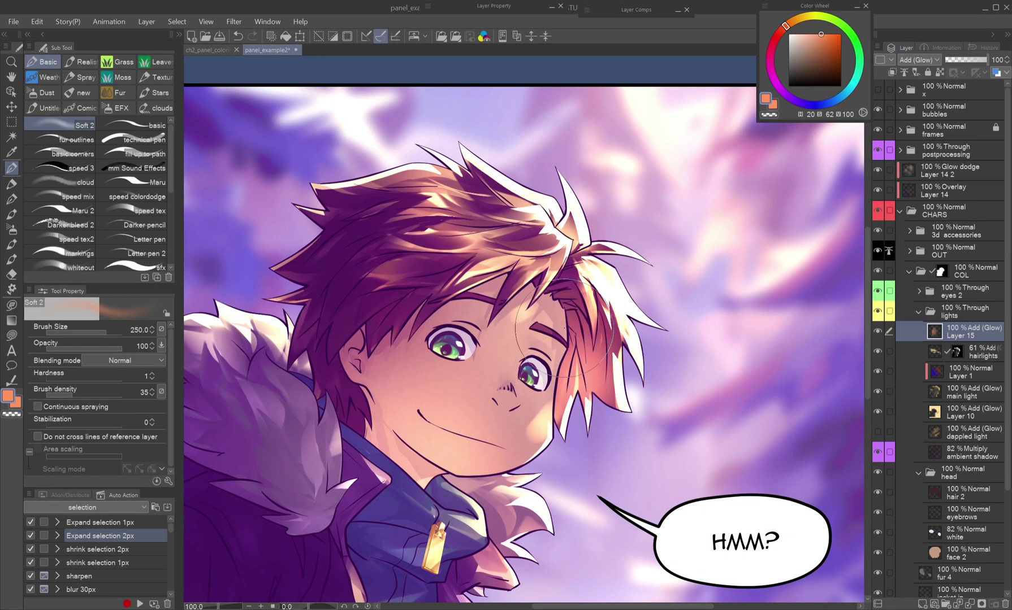
key("b")
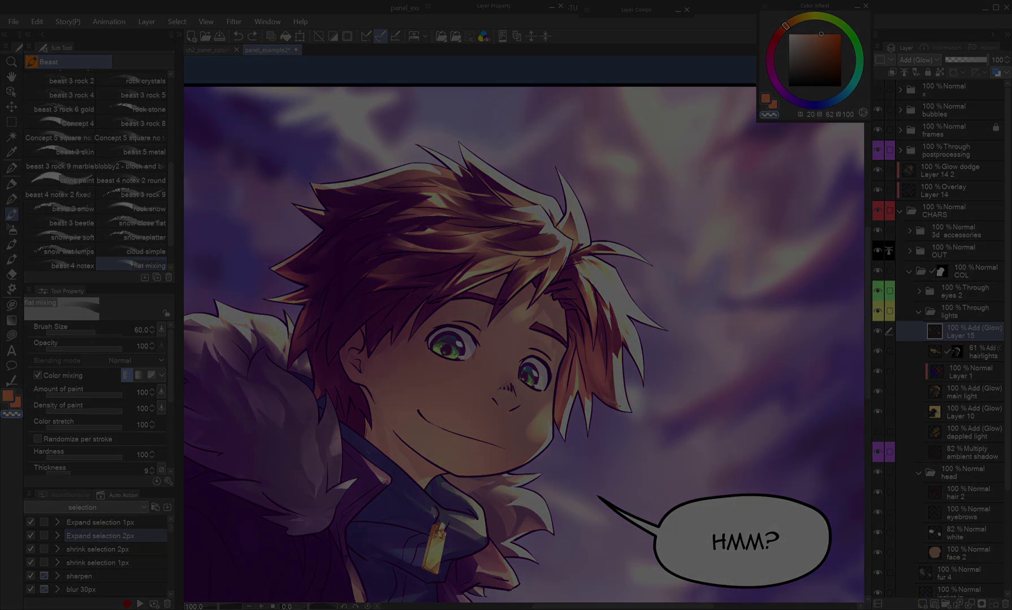
key("u")
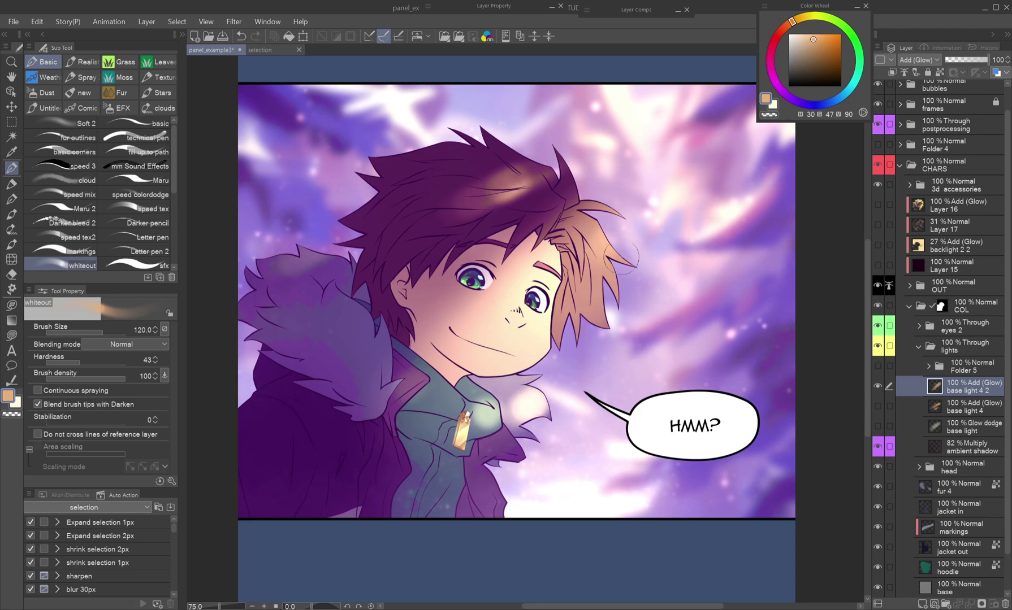
key("u")
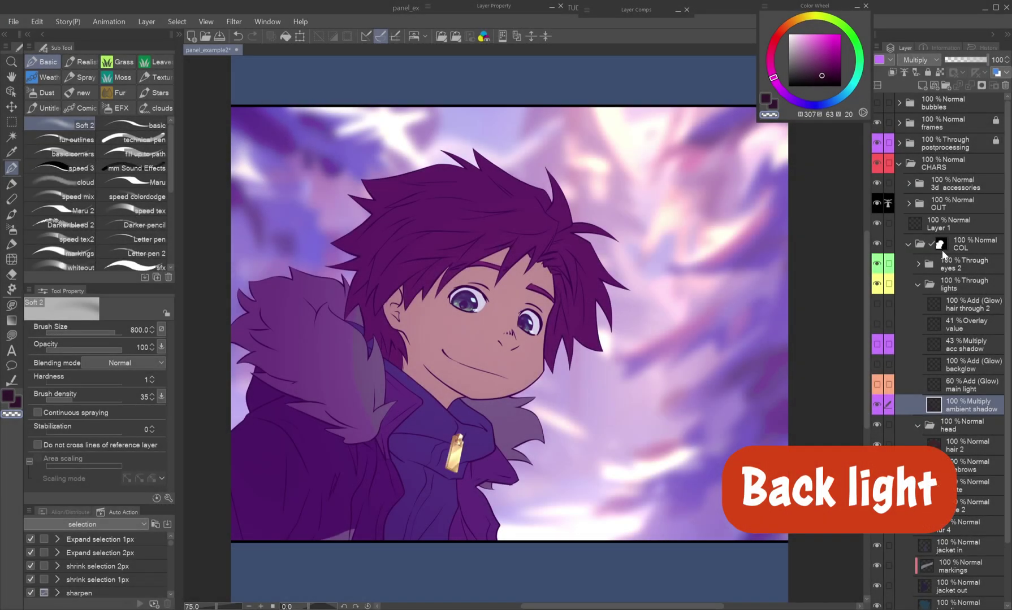
Select the COL layer's coloured area and invert the selection.
left_click(940, 244, "ctrl")
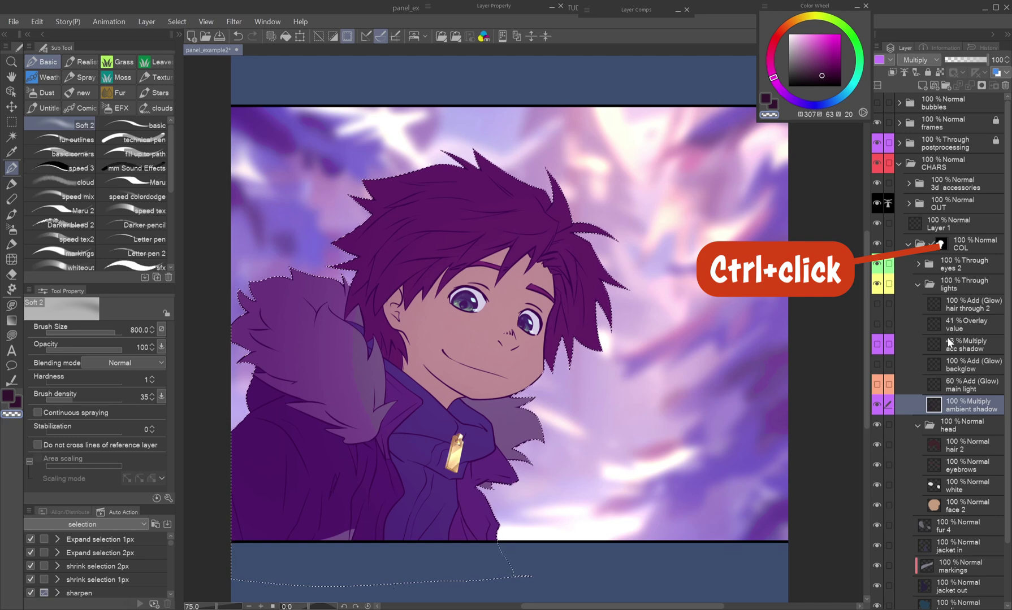
key("m")
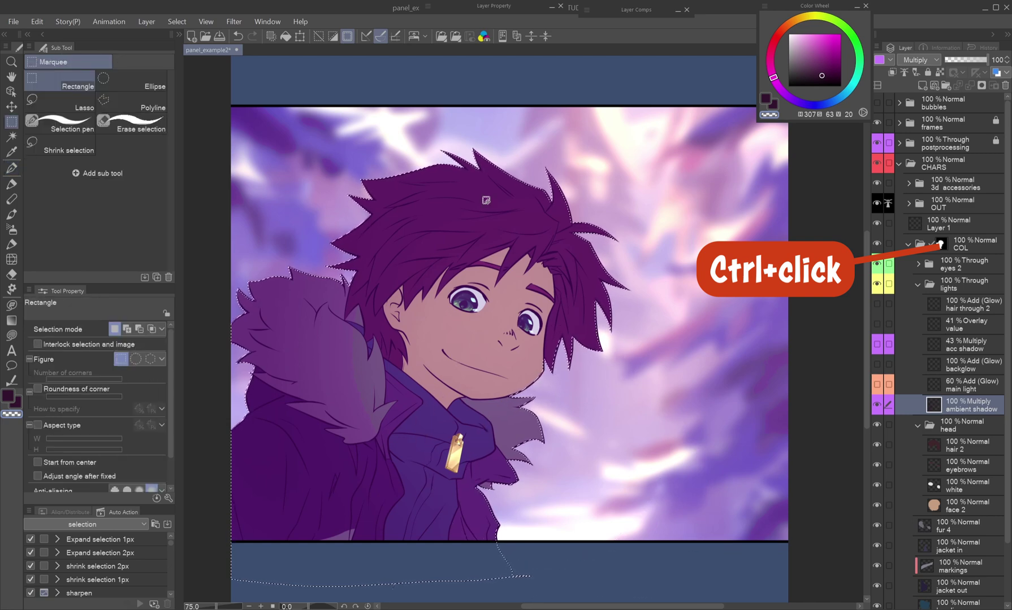
key("ctrl+shift+i")
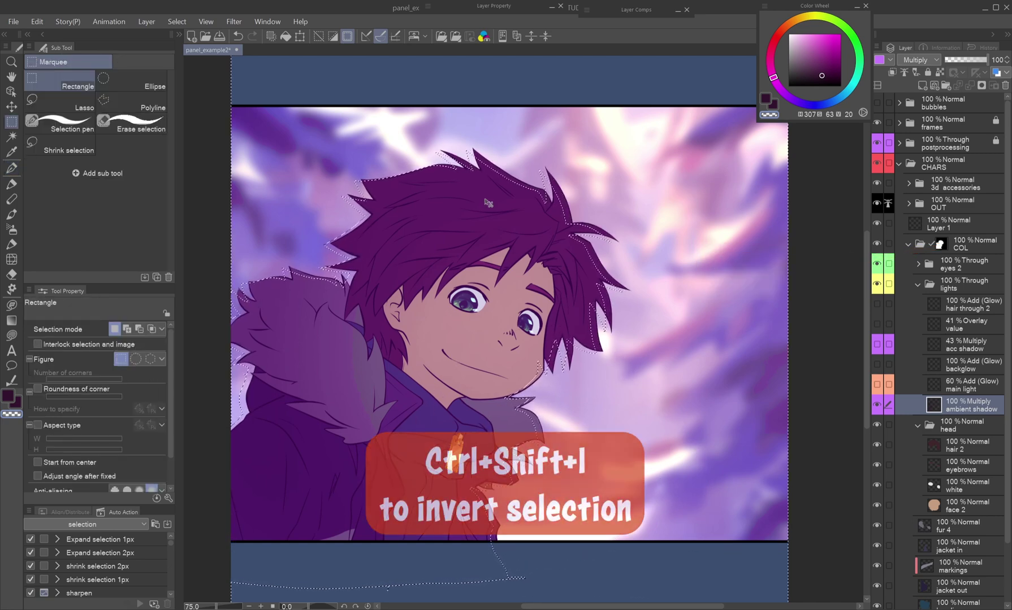
Fill a new Add (Glow) layer with warm yellow along the edges, then deselect.
left_click(922, 84)
left_click(800, 17)
left_click(824, 34)
left_click(917, 60)
left_click(917, 212)
key("alt+Delete")
key("ctrl+d")
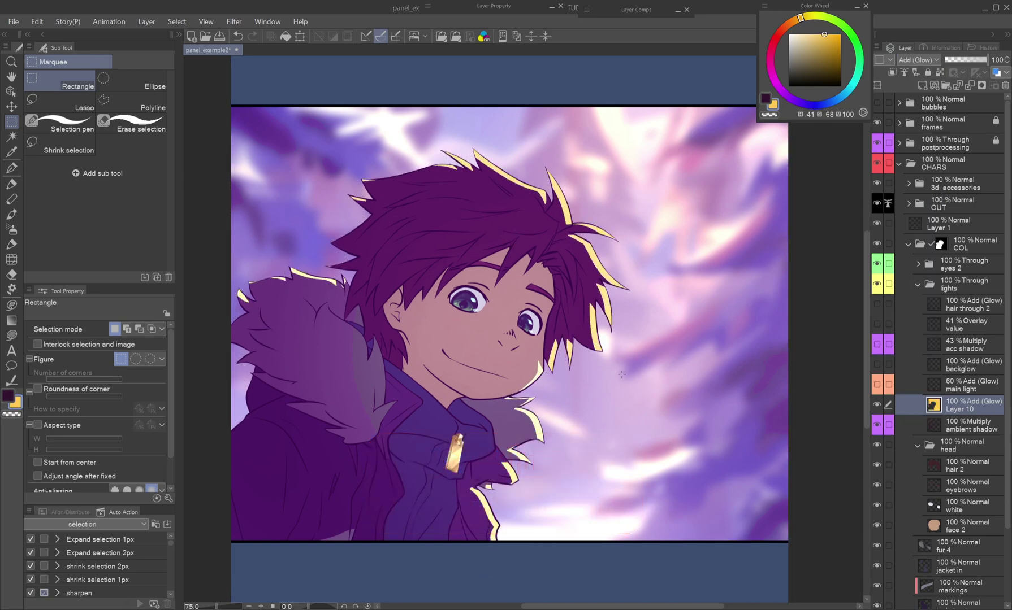
key("j")
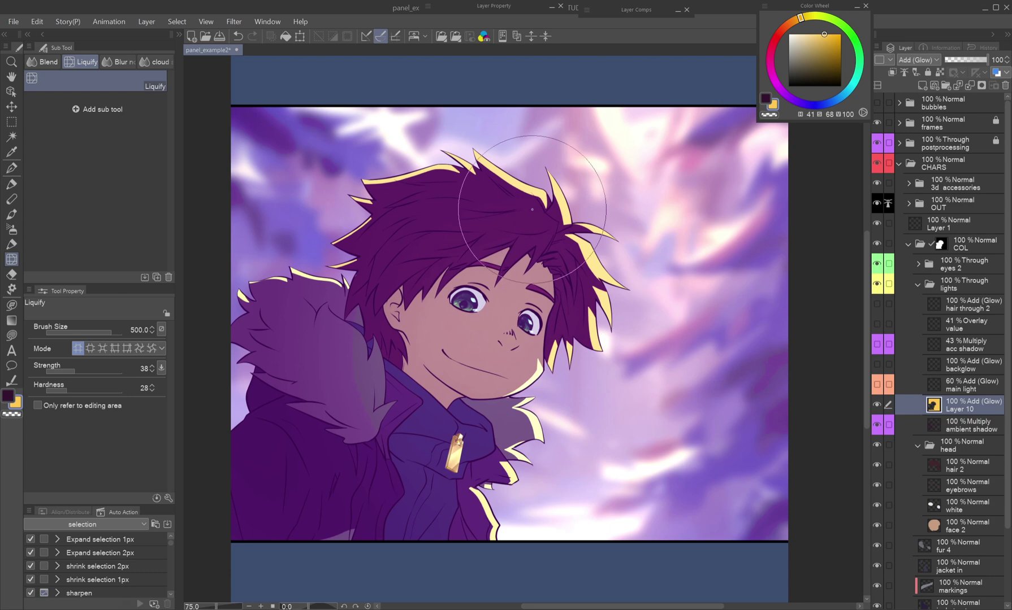
key("u")
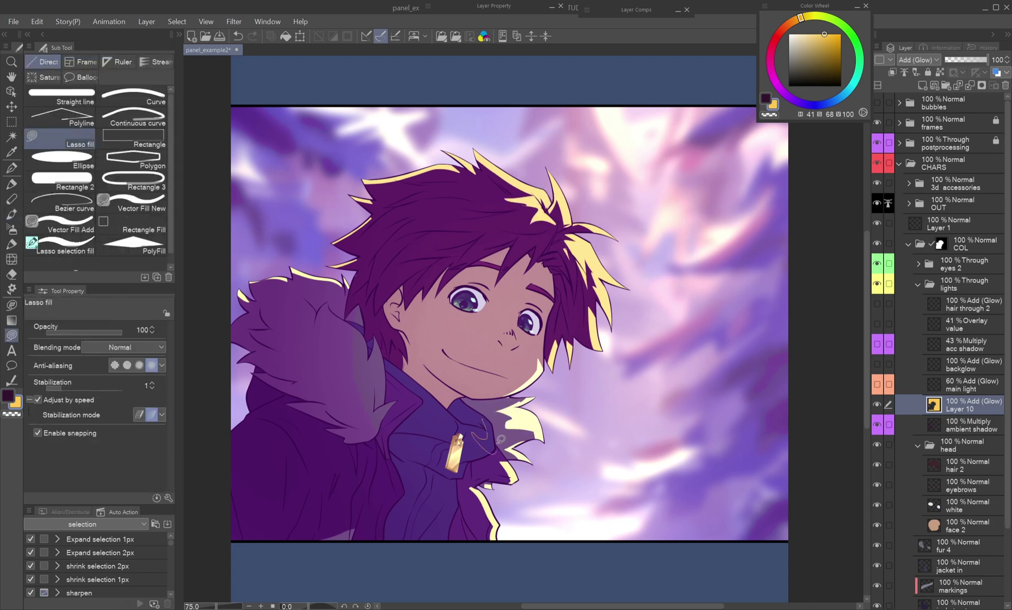
key("p")
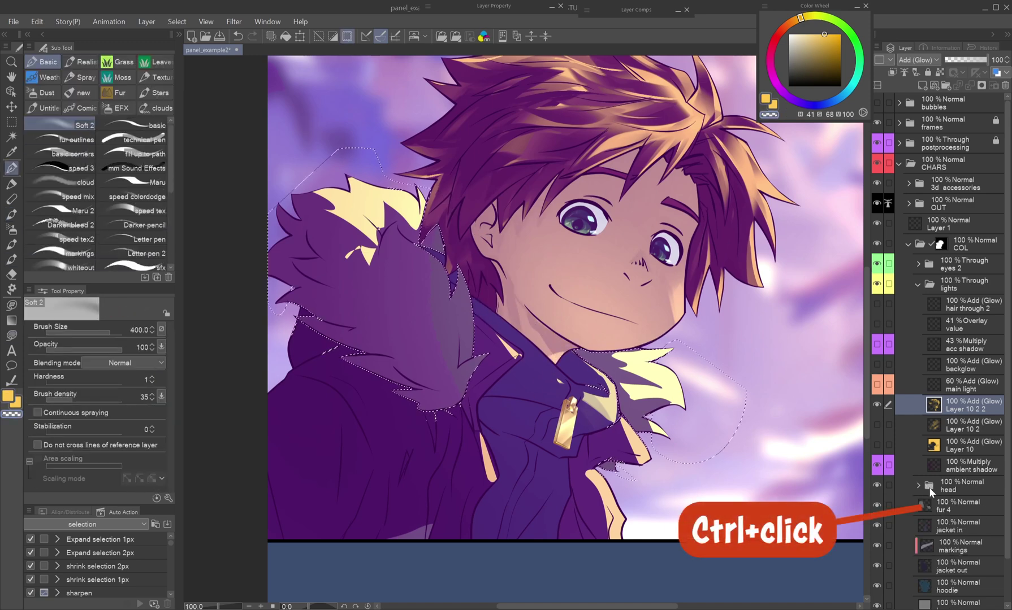
Brighten the collar fur, hide the selection, and blend the left-shoulder fur with Beast flat mixing.
left_click_drag(300, 237, 372, 206)
key("ctrl+h")
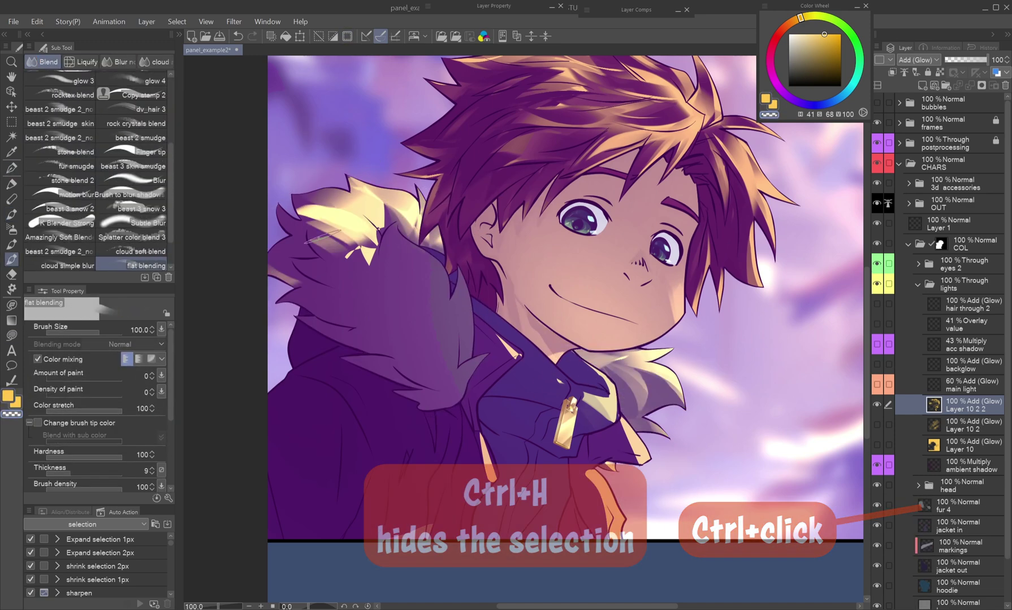
mouse_move(316, 317)
left_mouse_down()
mouse_move(391, 270)
mouse_move(433, 356)
left_mouse_up()
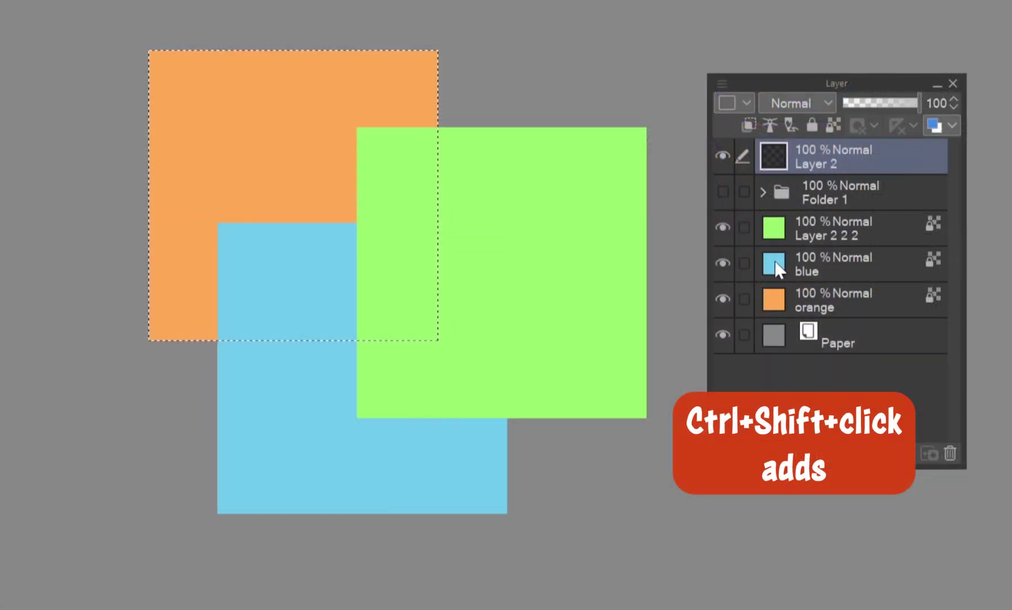
Add the blue square, subtract the green, intersect with blue, testing with white fills.
left_click(773, 263, "ctrl+shift")
key("alt+BackSpace")
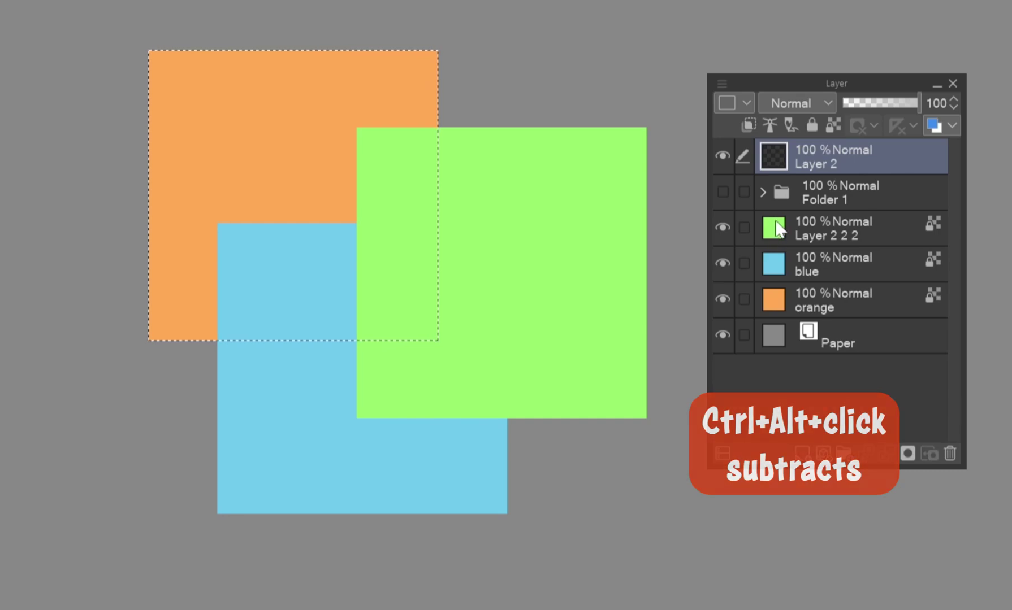
left_click(774, 234, "ctrl+alt")
key("alt+BackSpace")
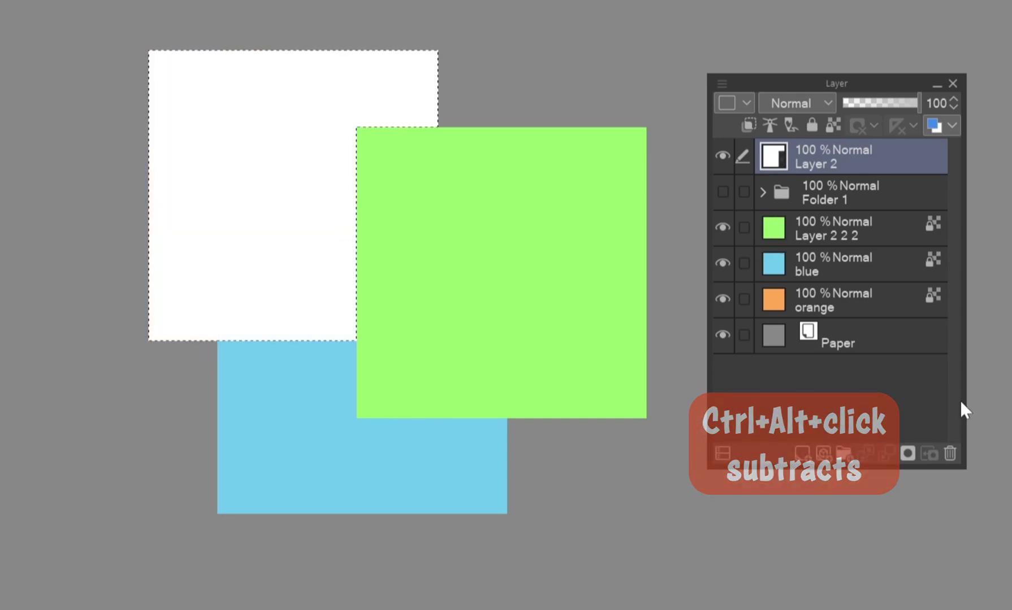
key("Delete")
left_click(774, 266, "ctrl")
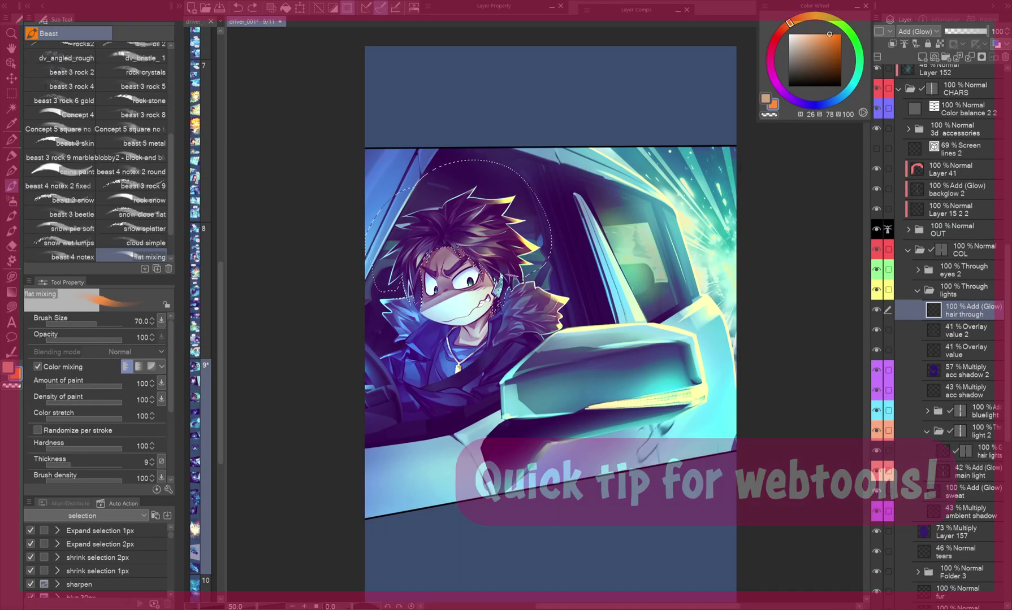
Airbrush an orange glow on the right side of the driver's face.
key("b")
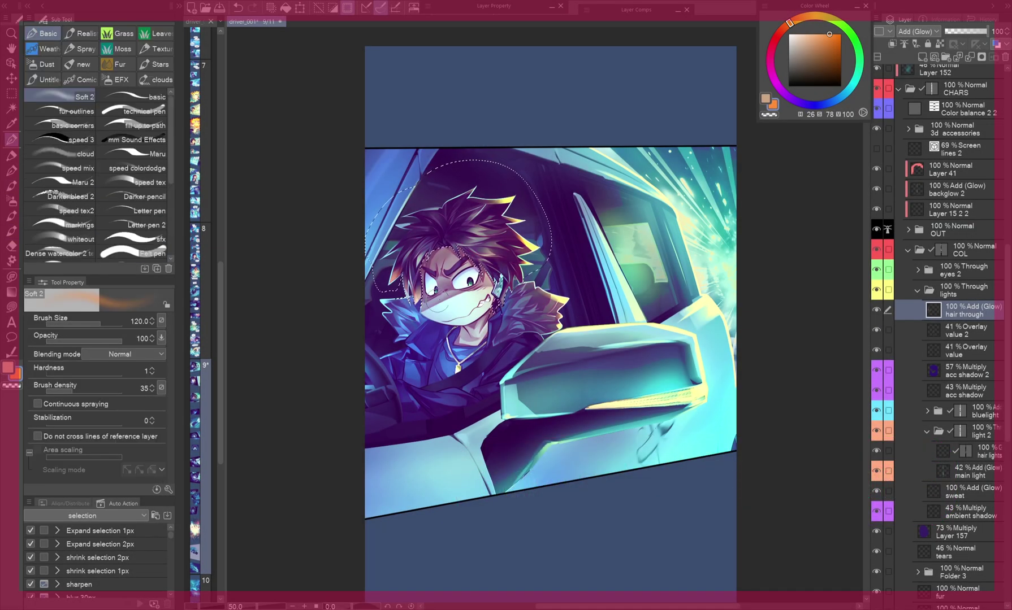
key("b")
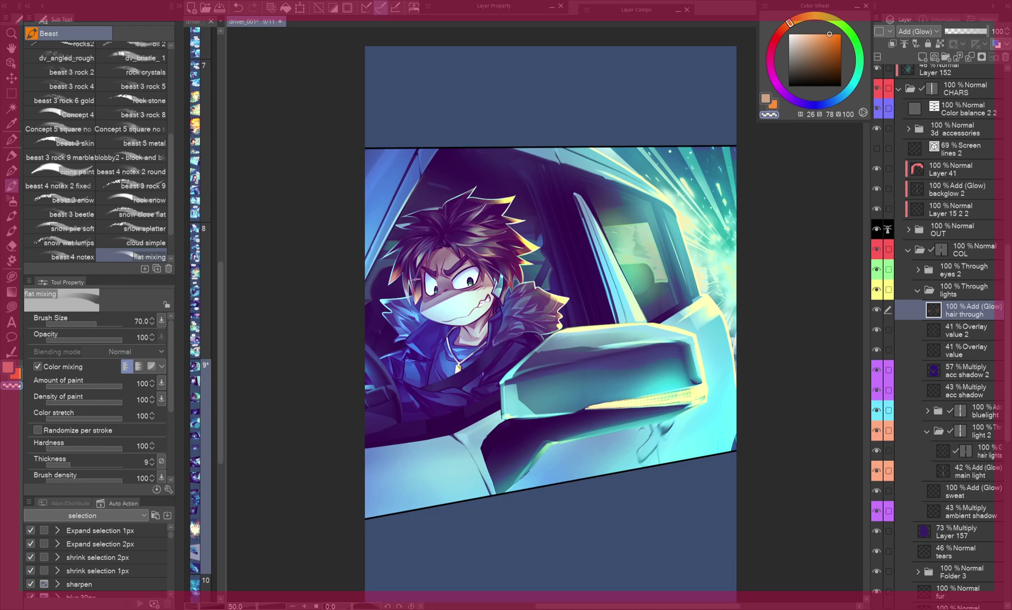
scroll(550, 317, "down", 10)
key("b")
left_click_drag(554, 332, 585, 402)
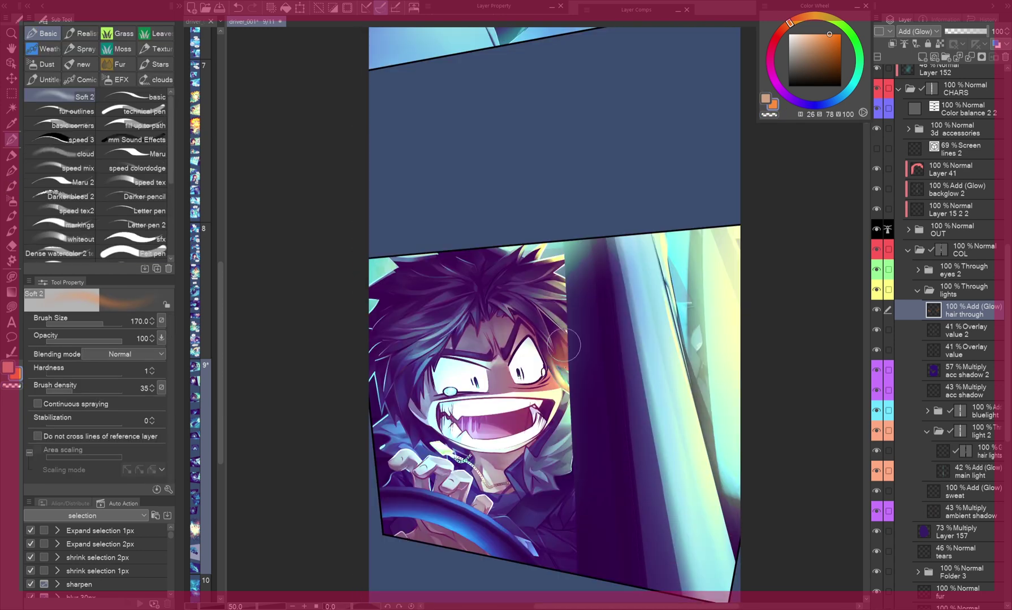
key("b")
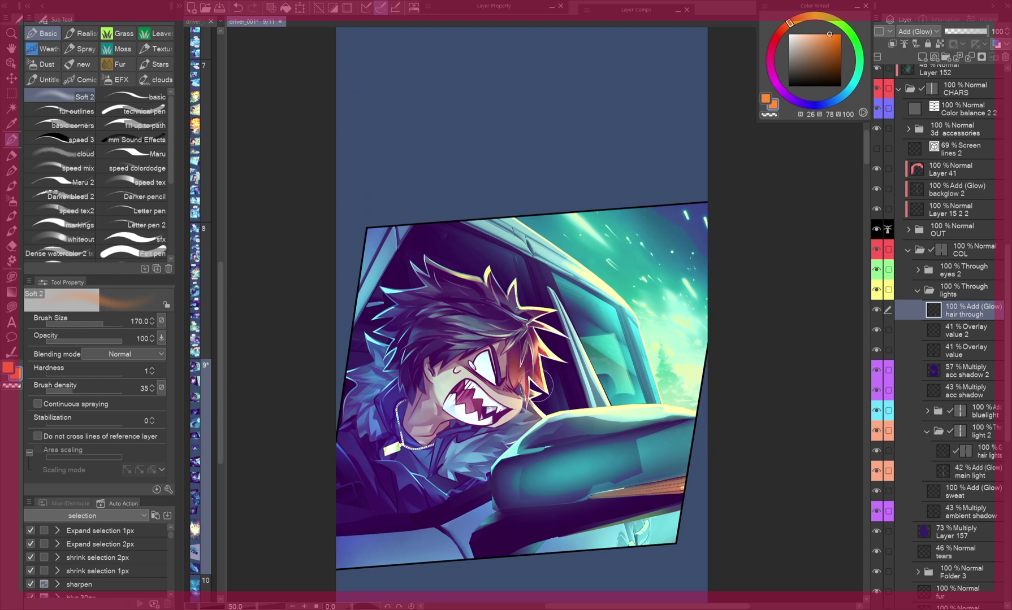
scroll(518, 315, "down", 5)
scroll(518, 317, "down", 5)
scroll(518, 321, "down", 3)
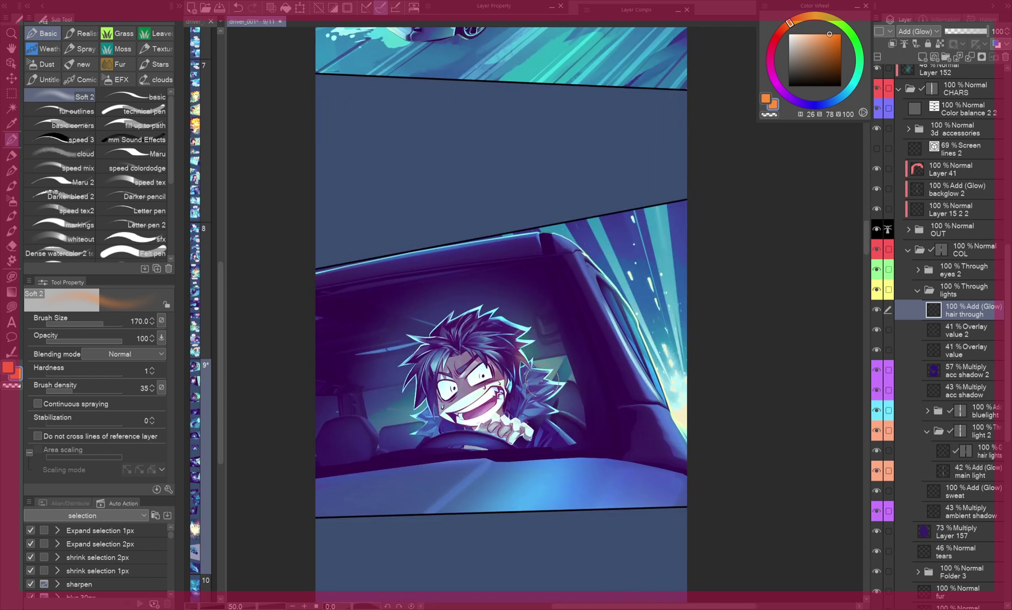
scroll(518, 325, "down", 1)
scroll(515, 325, "down", 5)
scroll(522, 316, "down", 6)
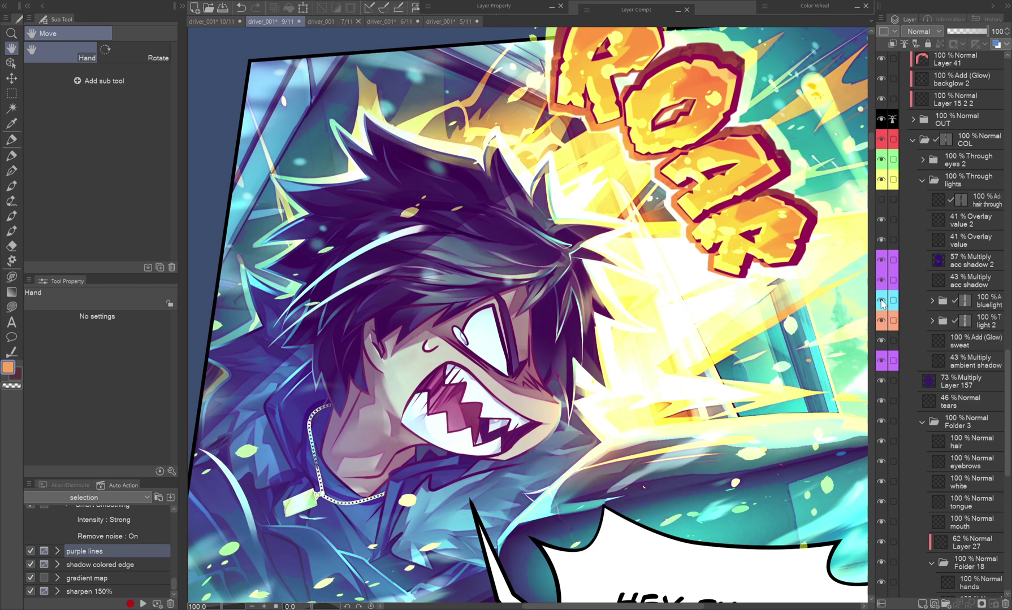
Turn on the hair through, bluelight and light 2 layers in the ROAR panel.
left_click(879, 198)
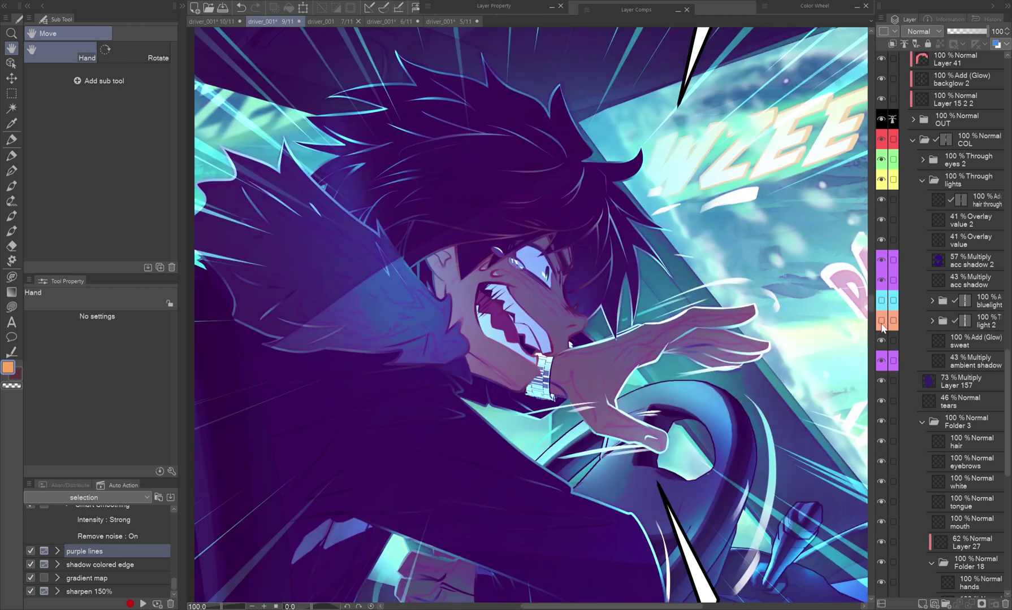
left_click(880, 324)
left_click(881, 301)
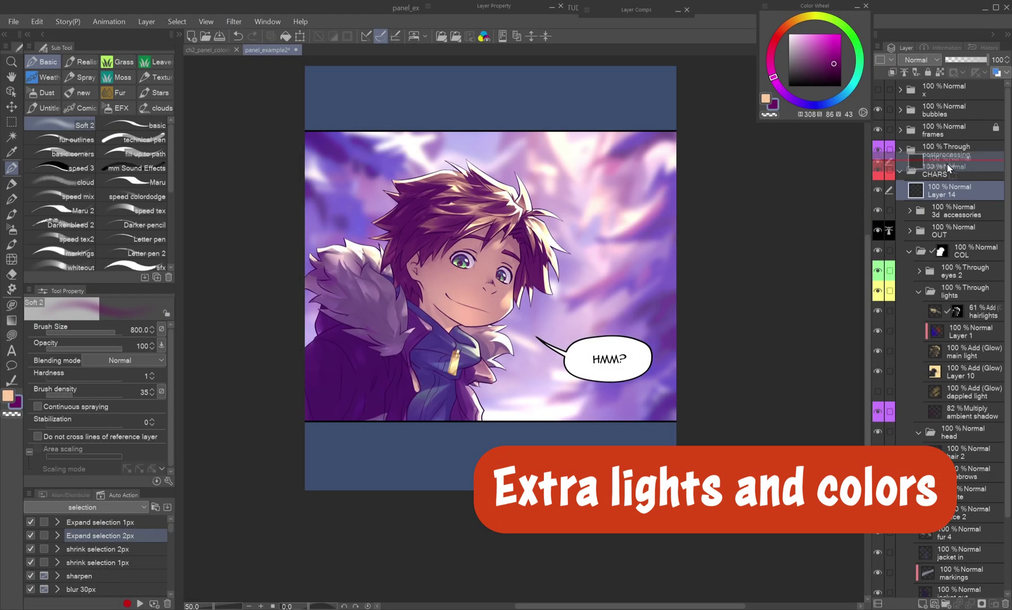
Move Layer 14 above CHARS, set it to Overlay, and pick peach at brush size 500.
left_click_drag(949, 190, 949, 170)
left_click(917, 60)
left_click(934, 231)
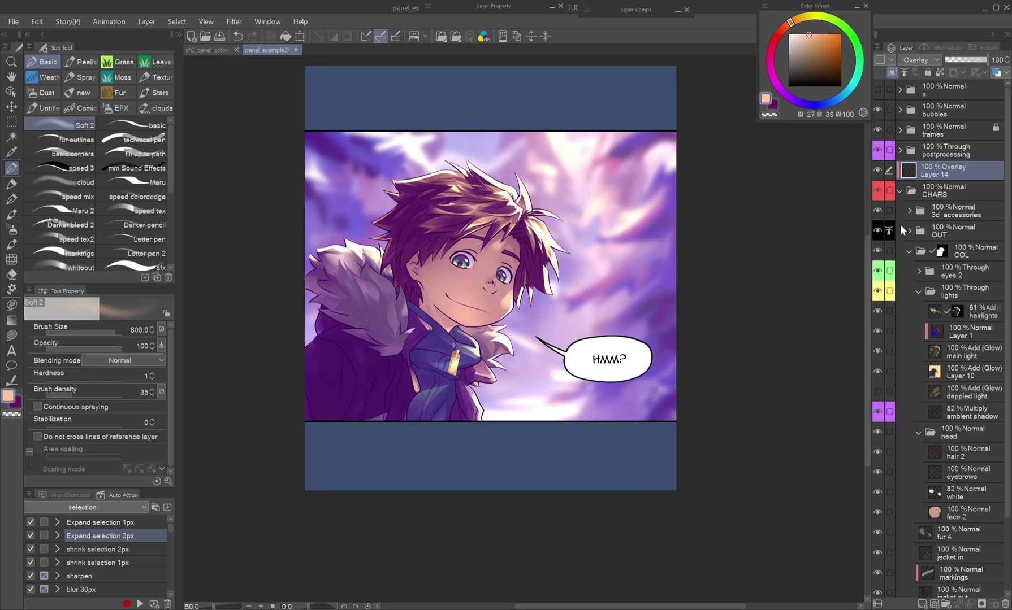
left_click(798, 97)
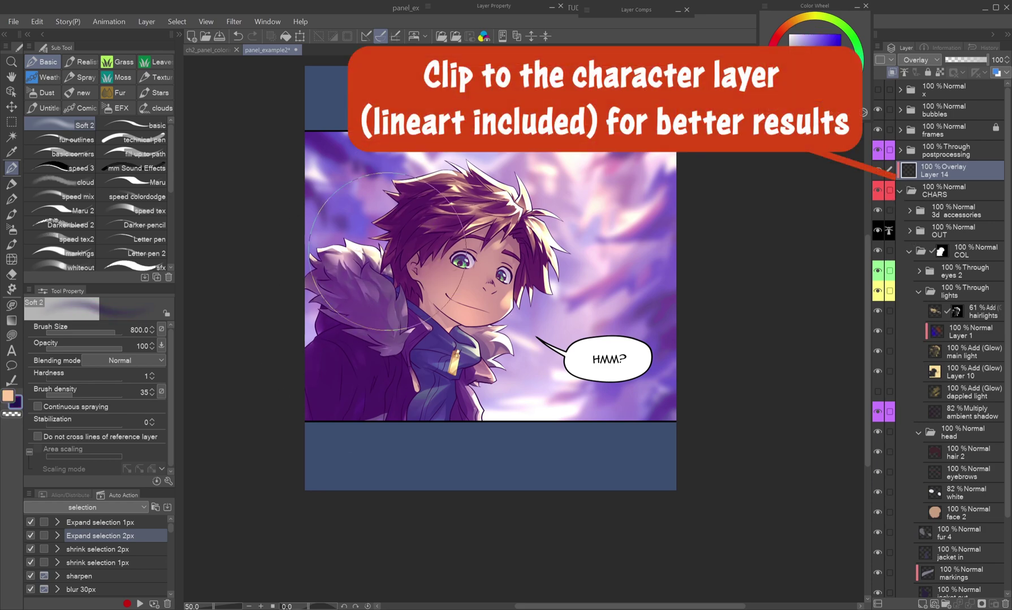
left_click(790, 22)
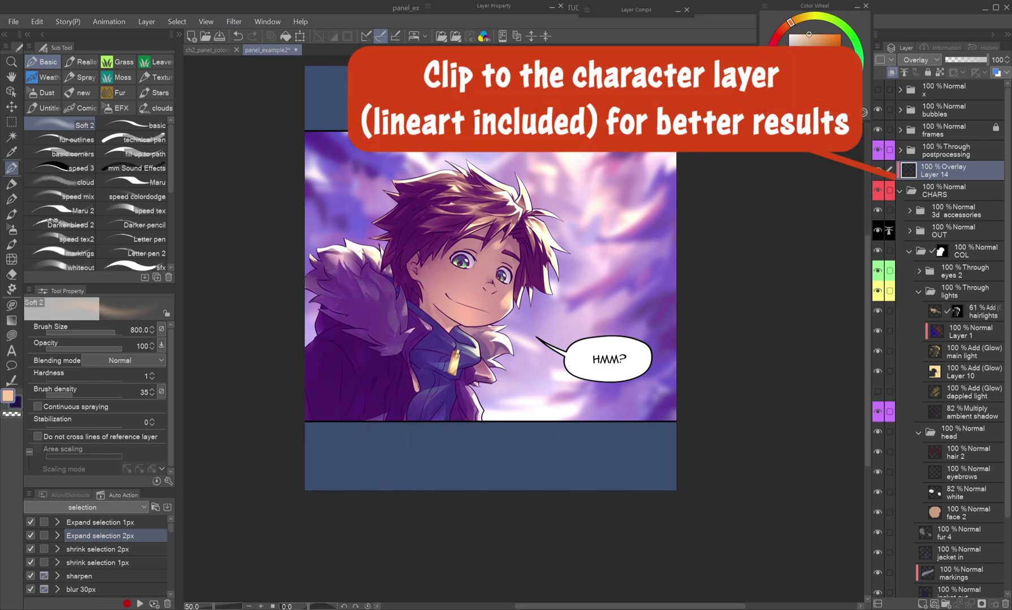
key("bracketleft")
key("bracketleft")
key("bracketleft")
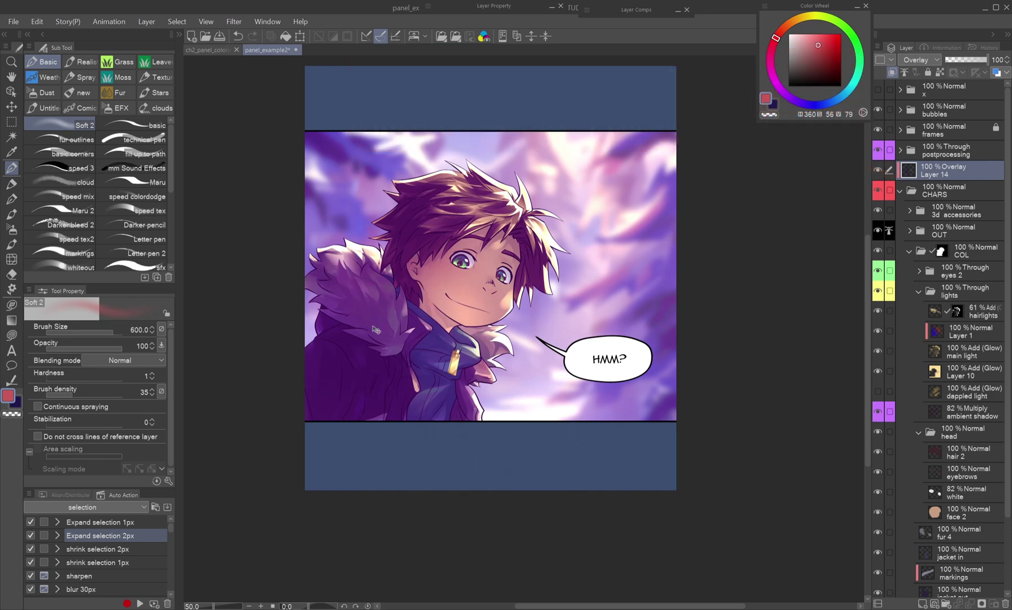
left_click(788, 28)
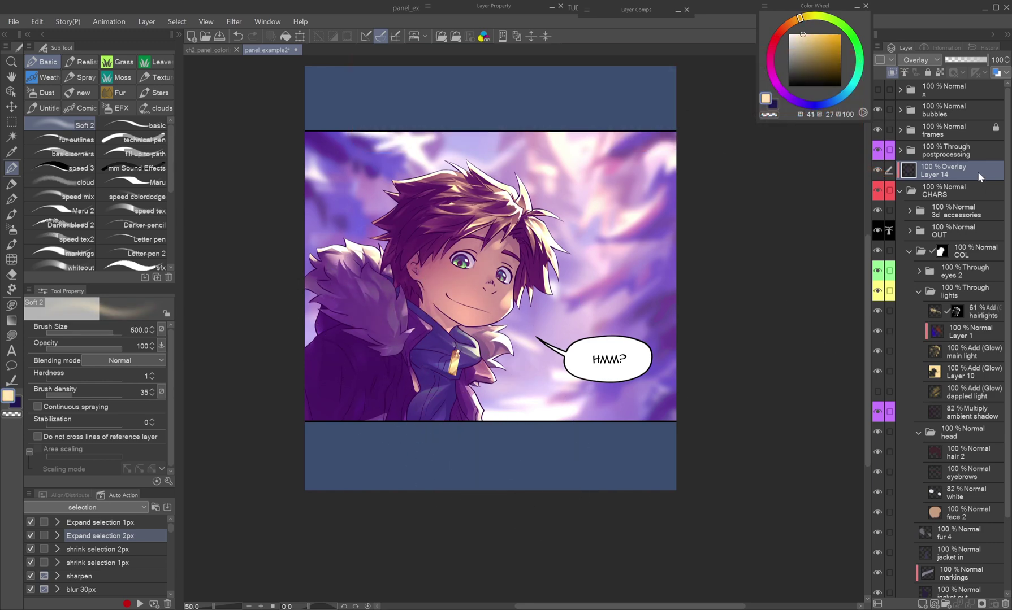
Duplicate Layer 14 as Glow dodge and airbrush peach and red light on face and hair.
key("ctrl+c")
key("ctrl+v")
left_click(915, 60)
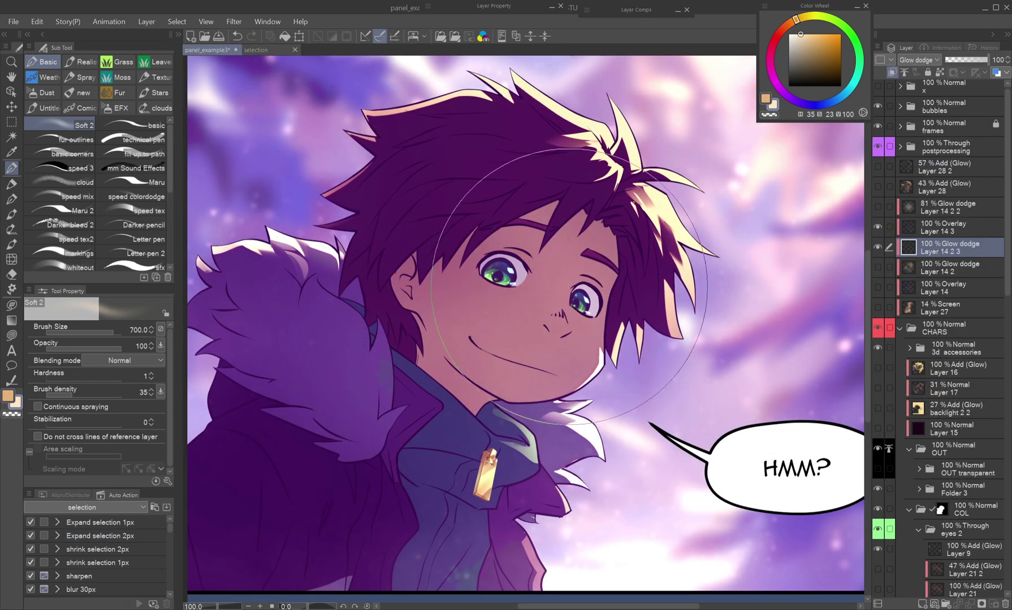
mouse_move(583, 346)
left_mouse_down()
mouse_move(412, 297)
mouse_move(407, 119)
left_mouse_up()
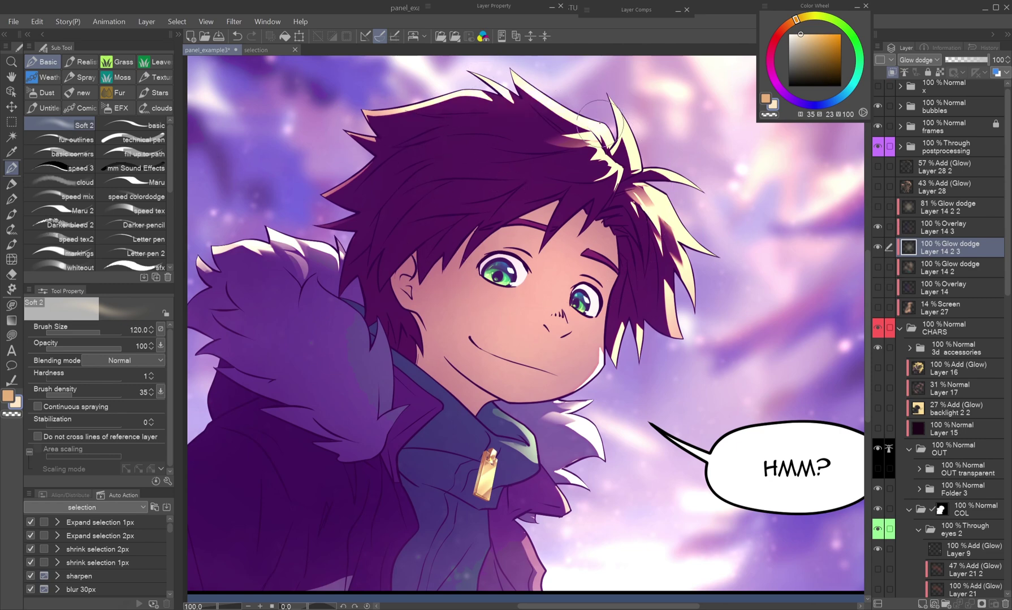
left_click_drag(554, 99, 371, 150)
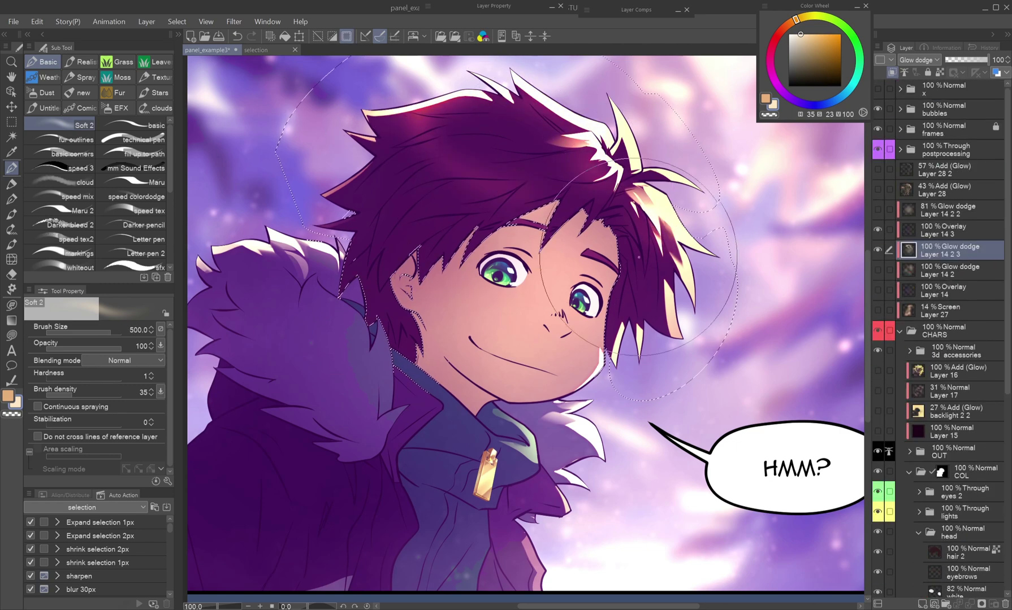
left_click_drag(640, 260, 525, 294)
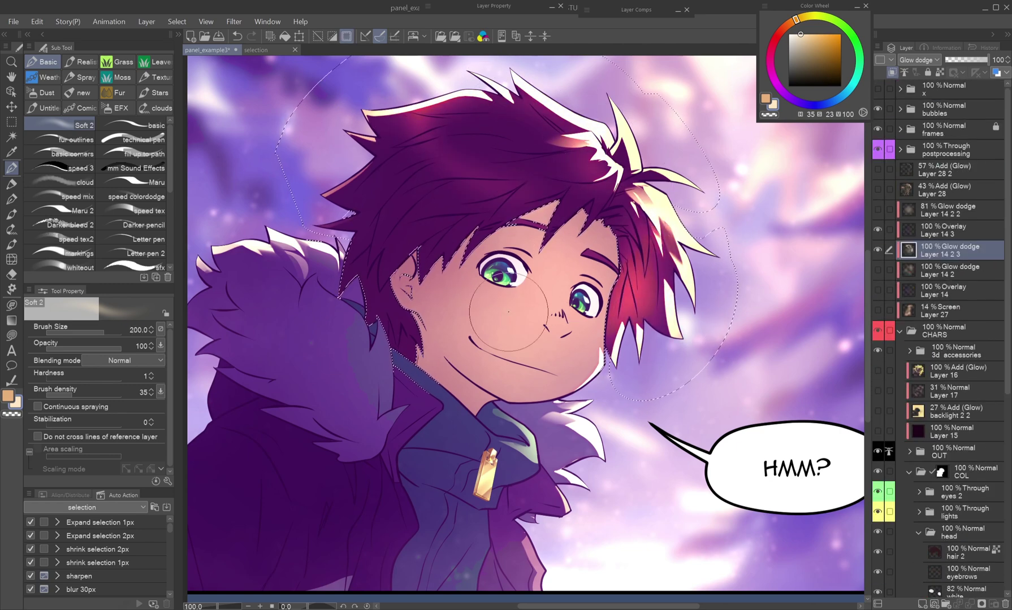
key("ctrl+d")
left_click_drag(311, 302, 410, 301)
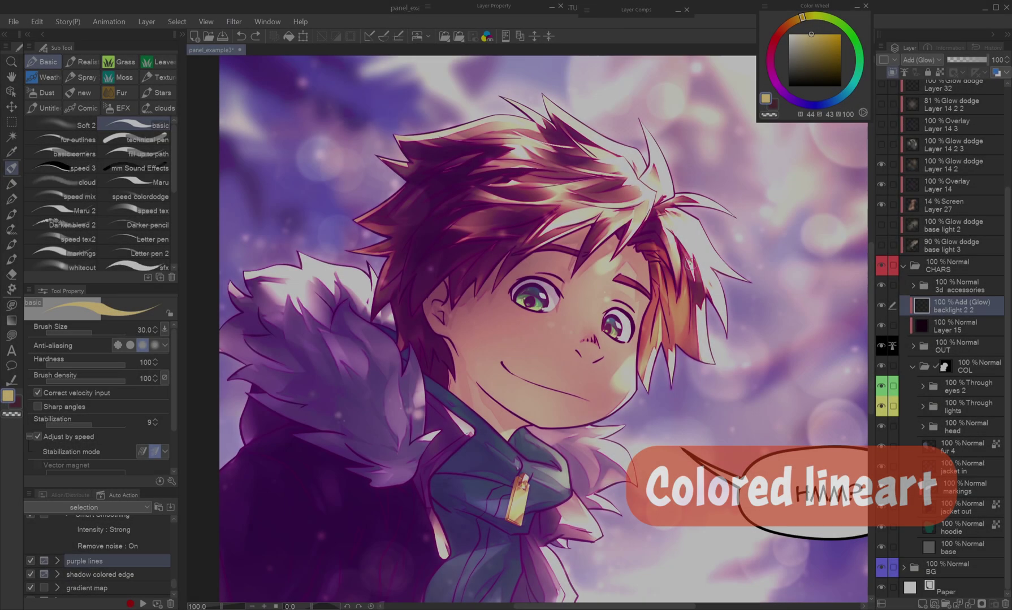
Lasso-fill glow around the hair on backlight 2 2, then set Soft 2 orange at size 200.
left_click_drag(226, 321, 614, 406)
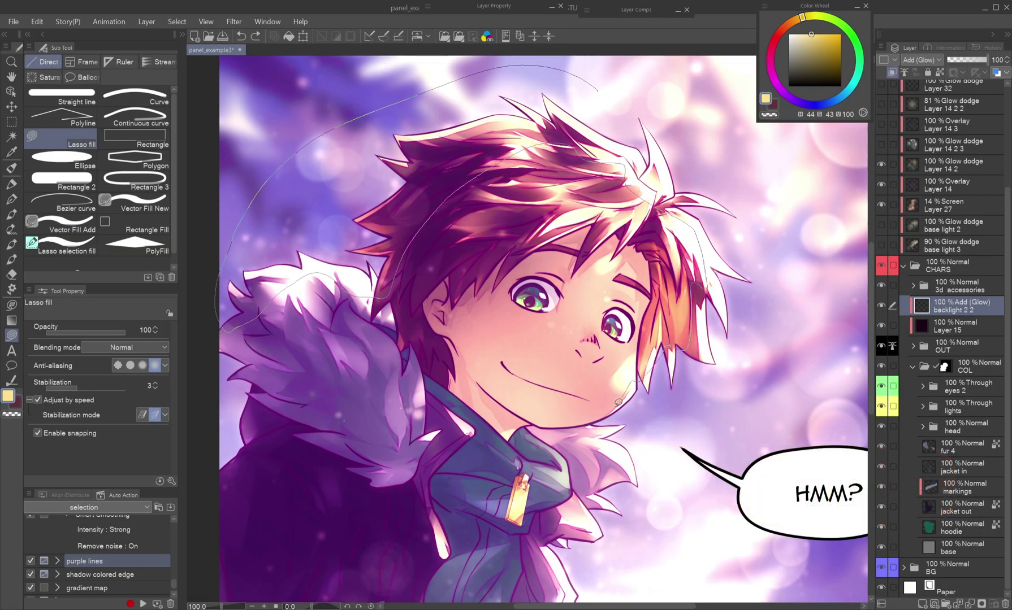
left_click_drag(680, 72, 737, 267)
key("b")
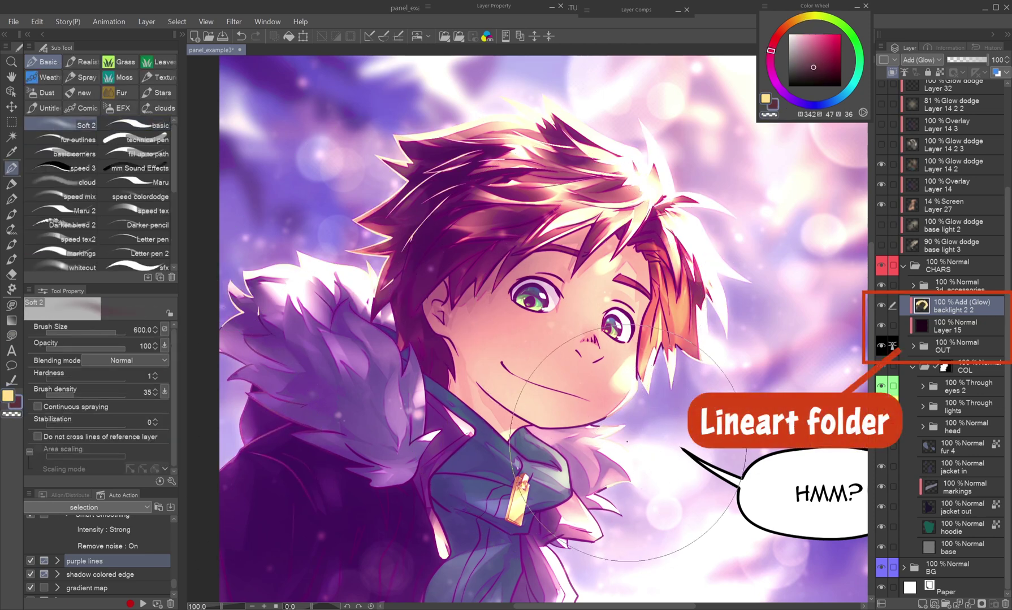
key("bracketleft")
key("bracketleft")
key("bracketleft")
left_click(786, 24)
left_click(840, 34)
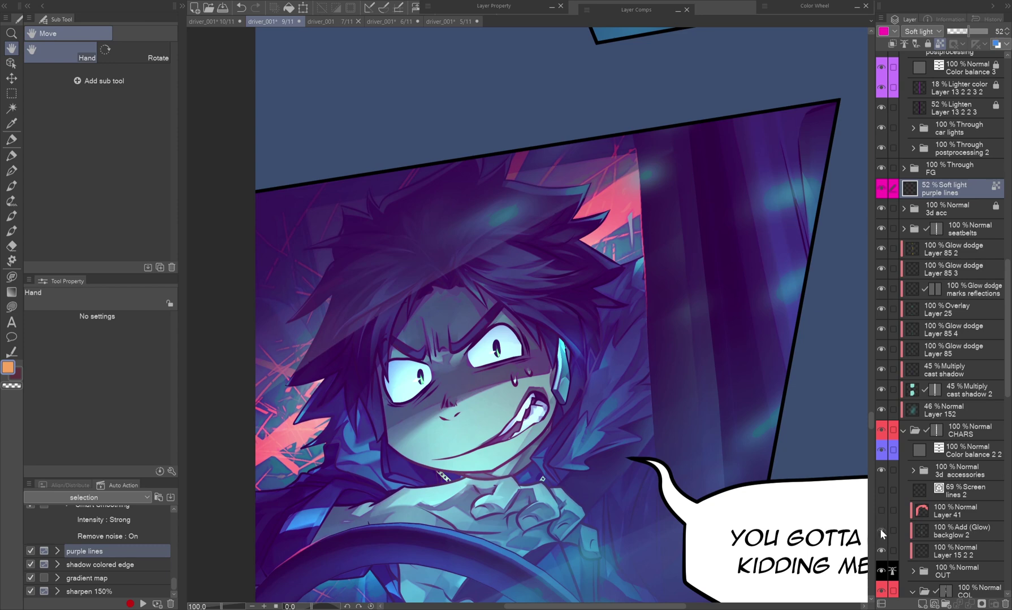
Toggle Layer 41 and backglow 2 visibility to compare the driver panel's glow.
left_click(881, 511)
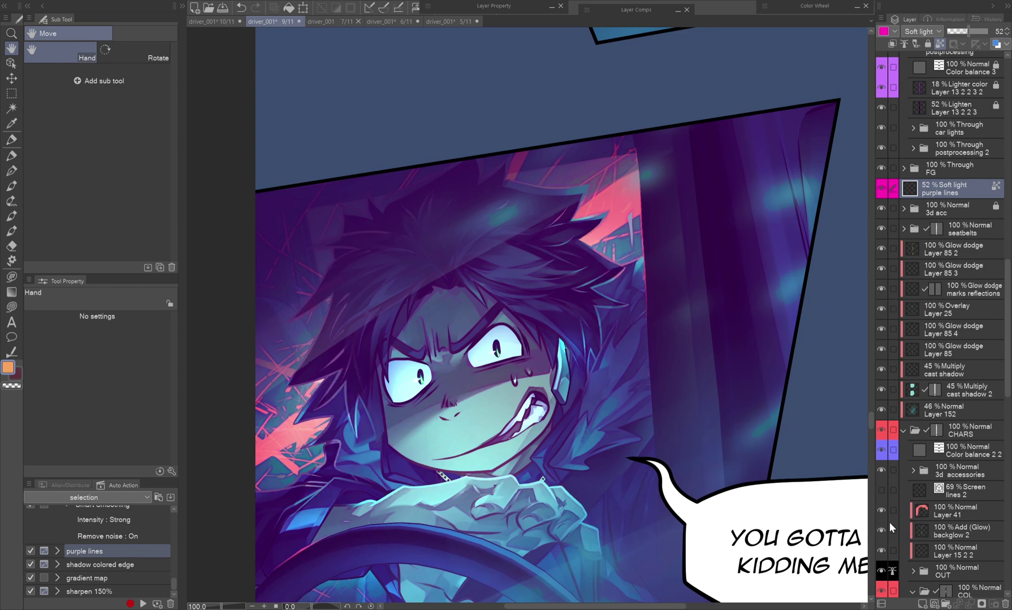
mouse_move(879, 532)
left_mouse_down()
mouse_move(880, 516)
mouse_move(882, 529)
left_mouse_up()
left_click(880, 529)
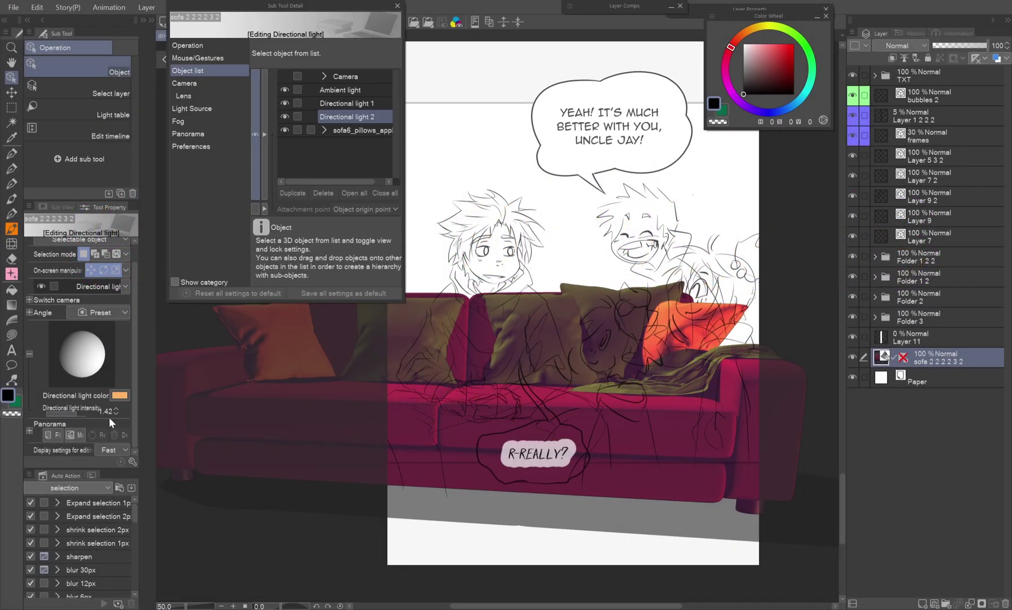
Aim the minivan's directional light from the upper left and make the ambient light blue.
left_click(119, 395)
key("Escape")
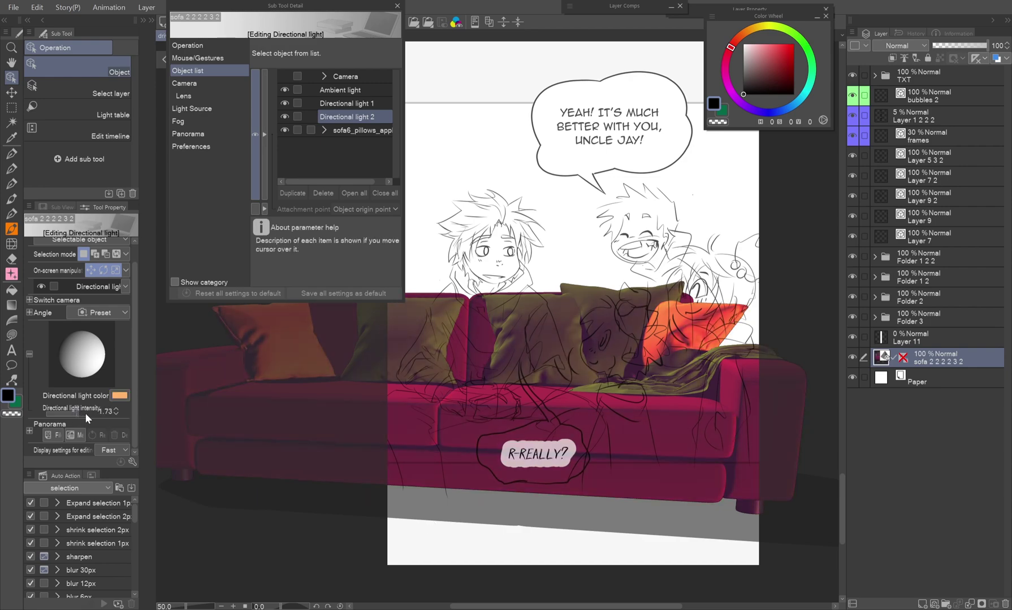
left_click(86, 414)
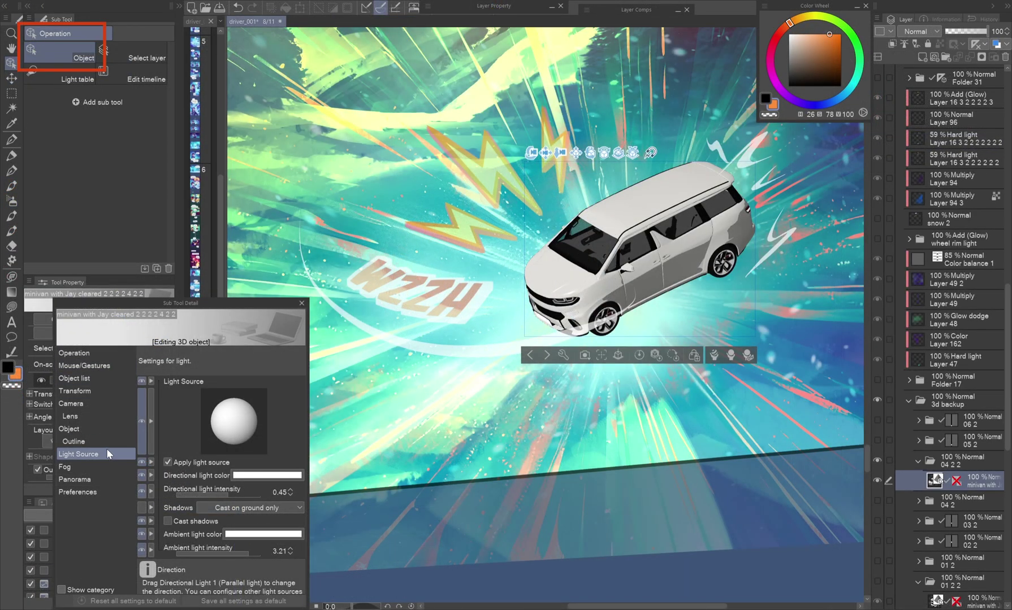
left_click(74, 378)
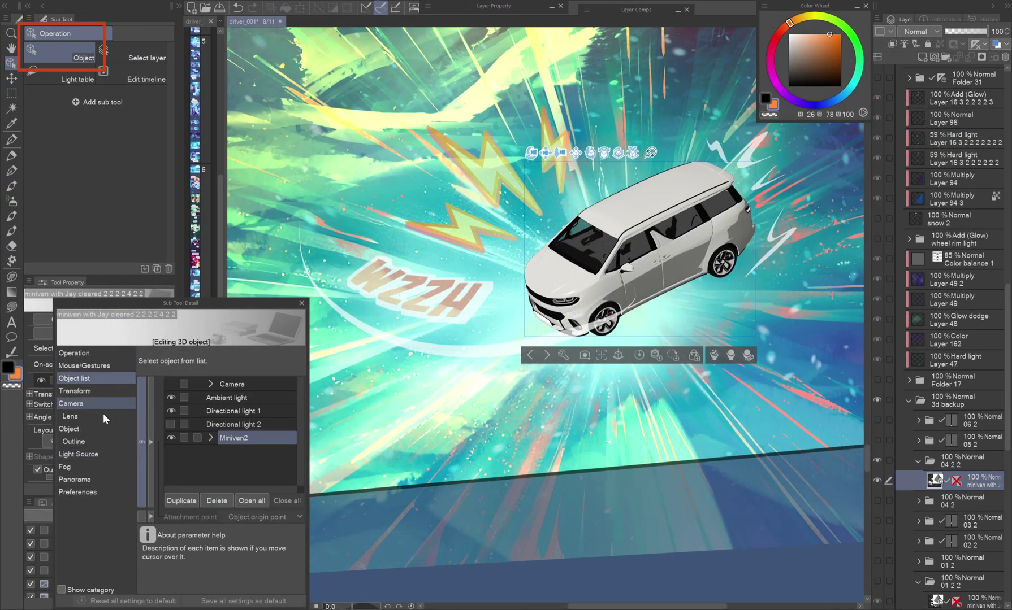
left_click(105, 452)
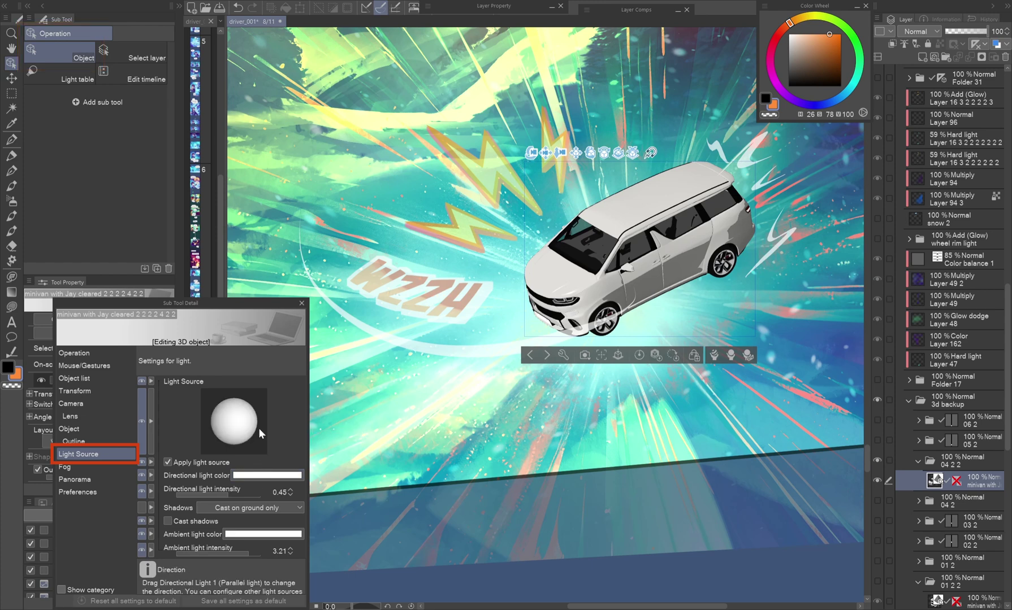
left_click_drag(256, 428, 228, 414)
left_click(215, 493)
left_click(264, 537)
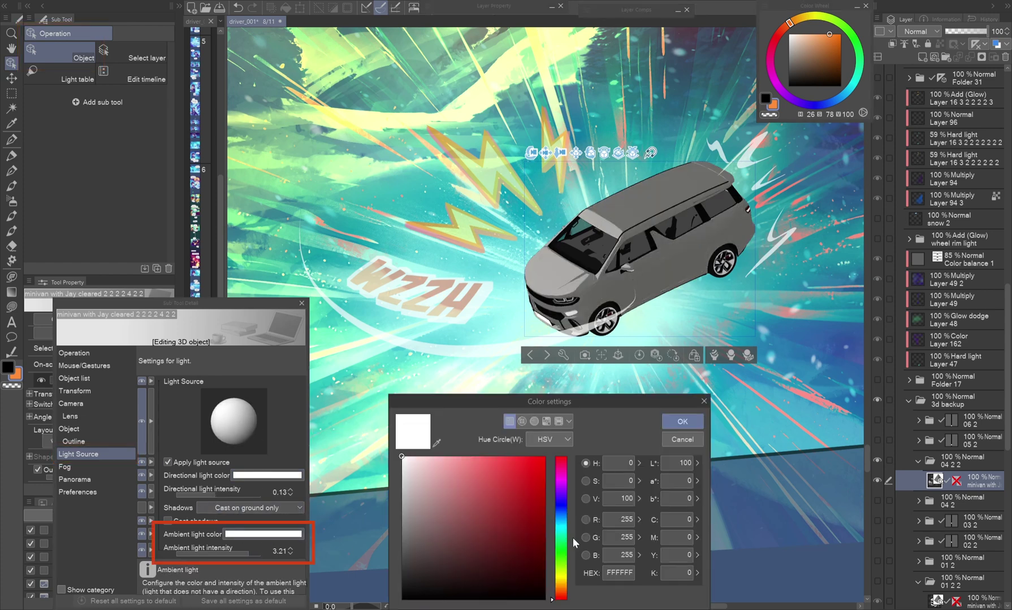
left_click(565, 521)
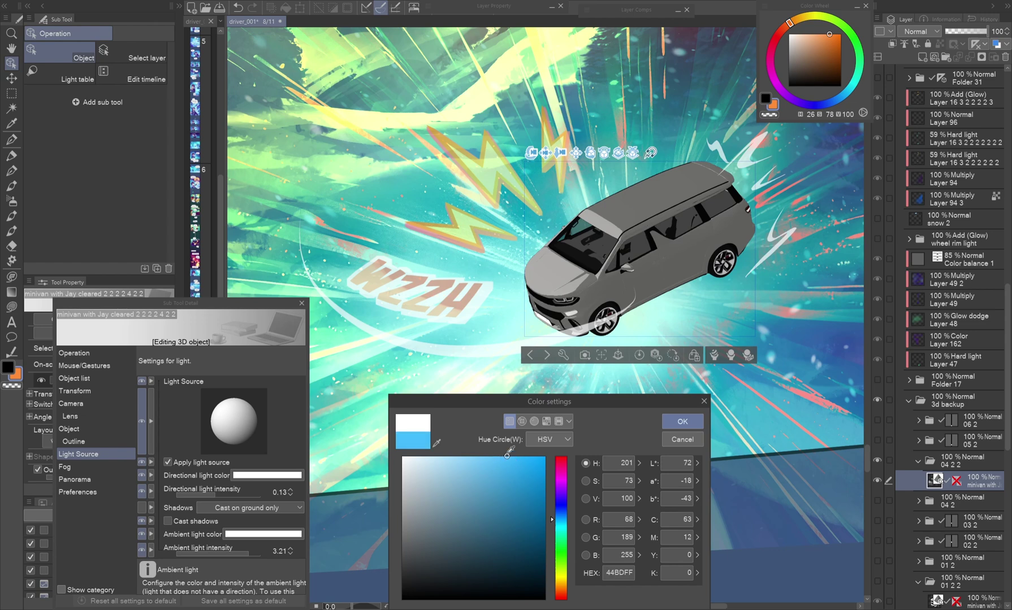
left_click(678, 427)
Make the main light yellow at intensity 1.35, angled from the upper left.
left_click(230, 494)
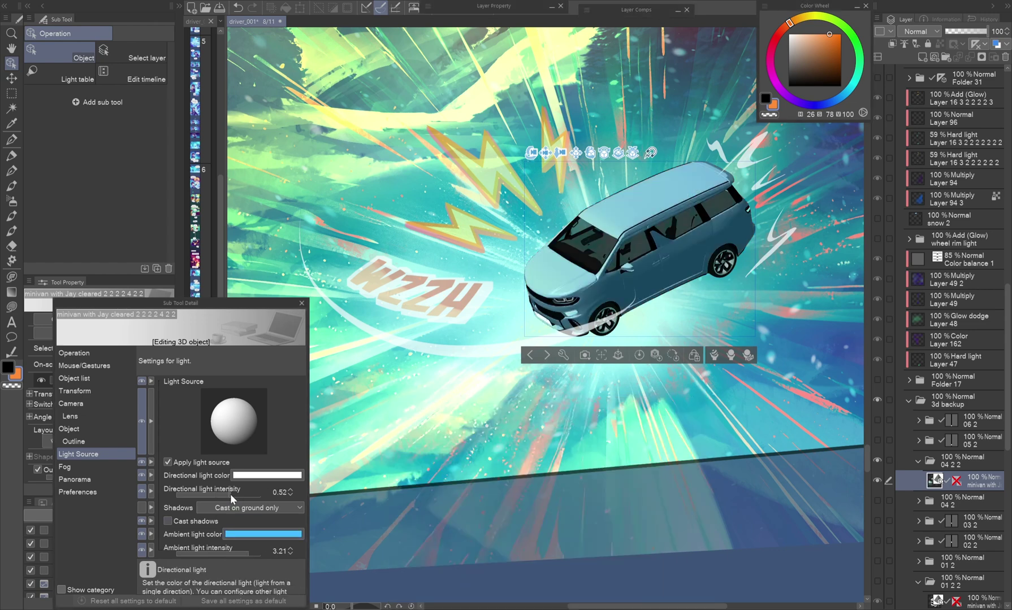
left_click_drag(242, 417, 226, 416)
left_click(294, 476)
left_click(677, 423)
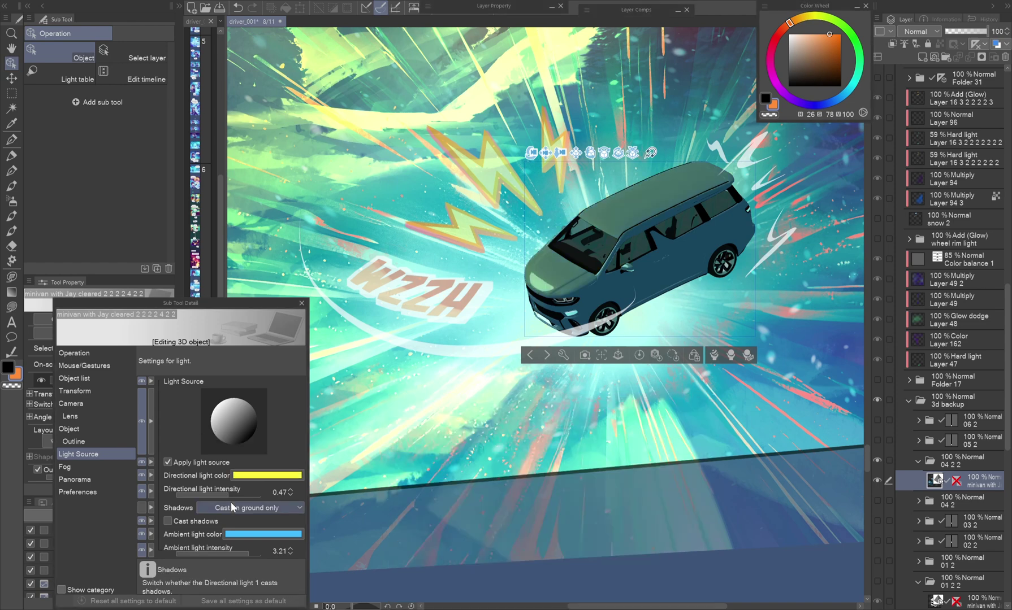
left_click(246, 491)
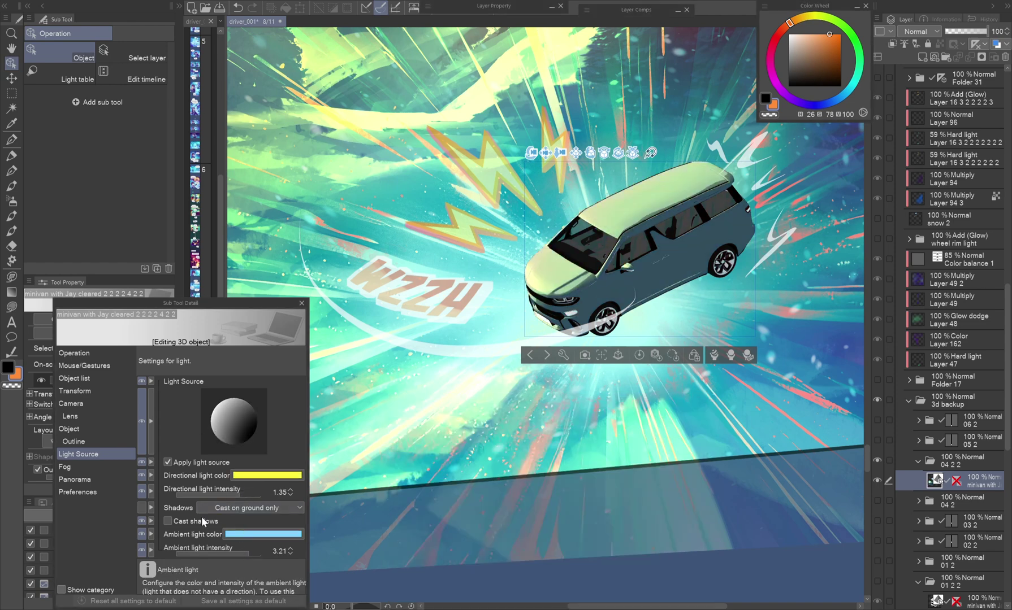
left_click(75, 378)
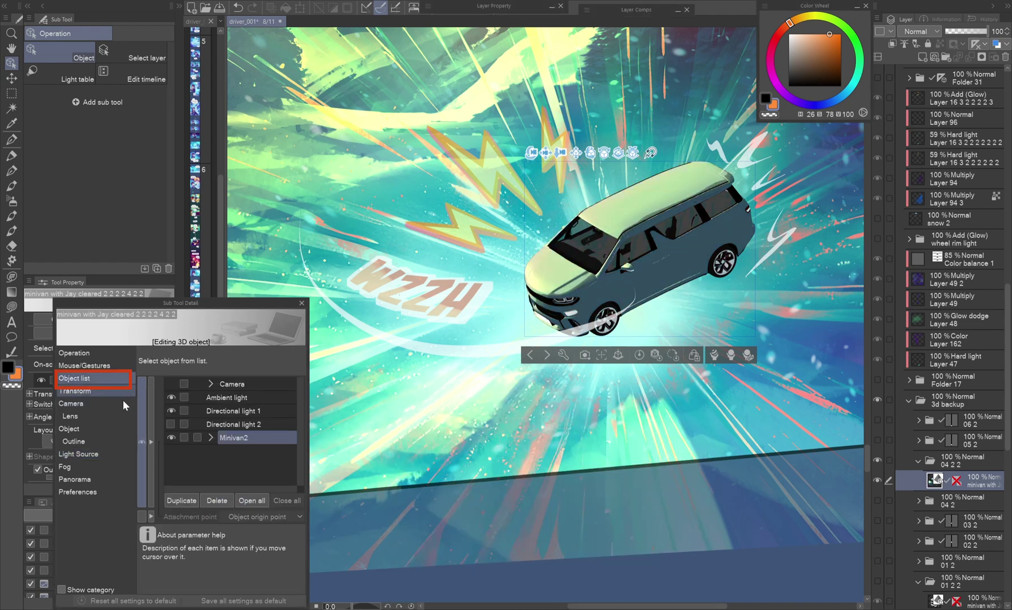
Give Directional light 2 a light cyan colour and reposition it on the van.
left_click(227, 429)
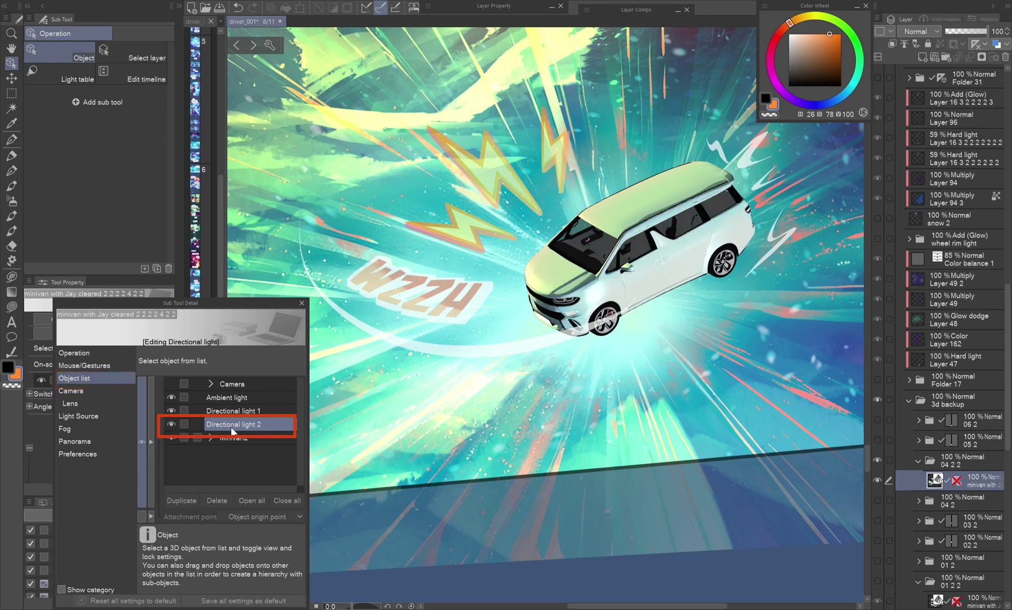
left_click(78, 416)
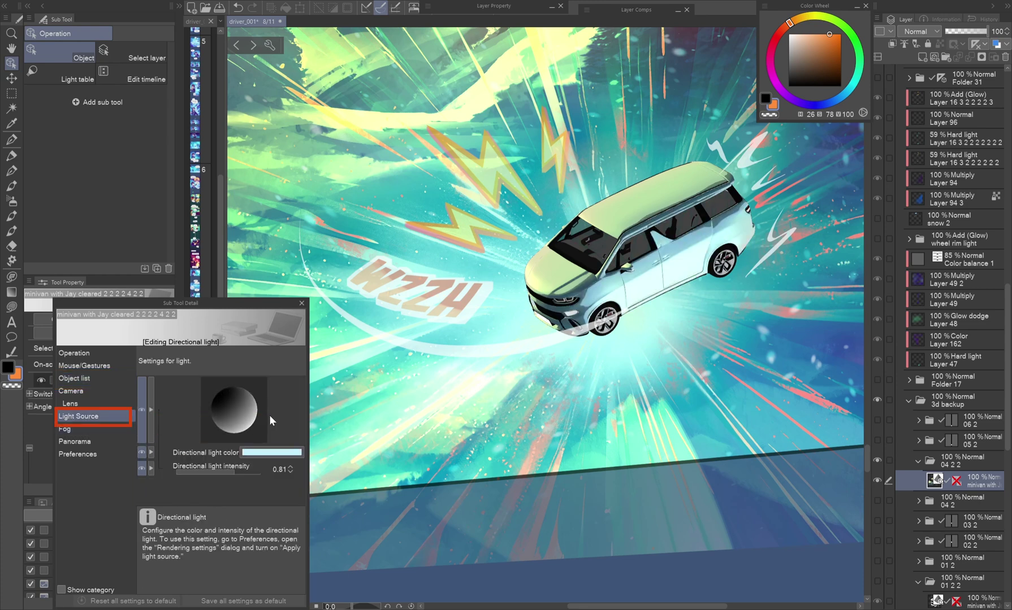
left_click(272, 452)
left_click(684, 424)
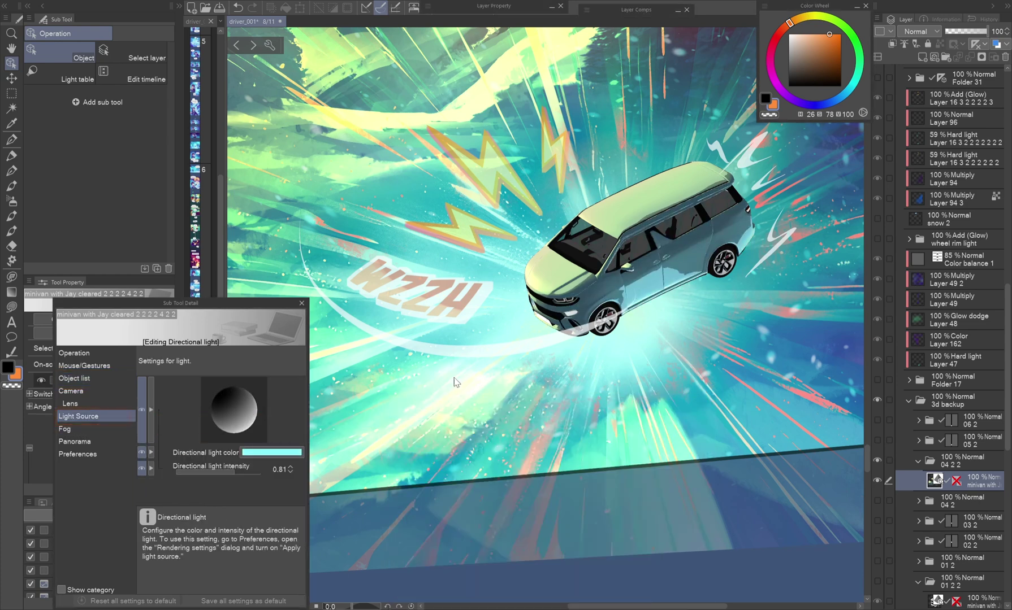
left_click_drag(259, 411, 209, 437)
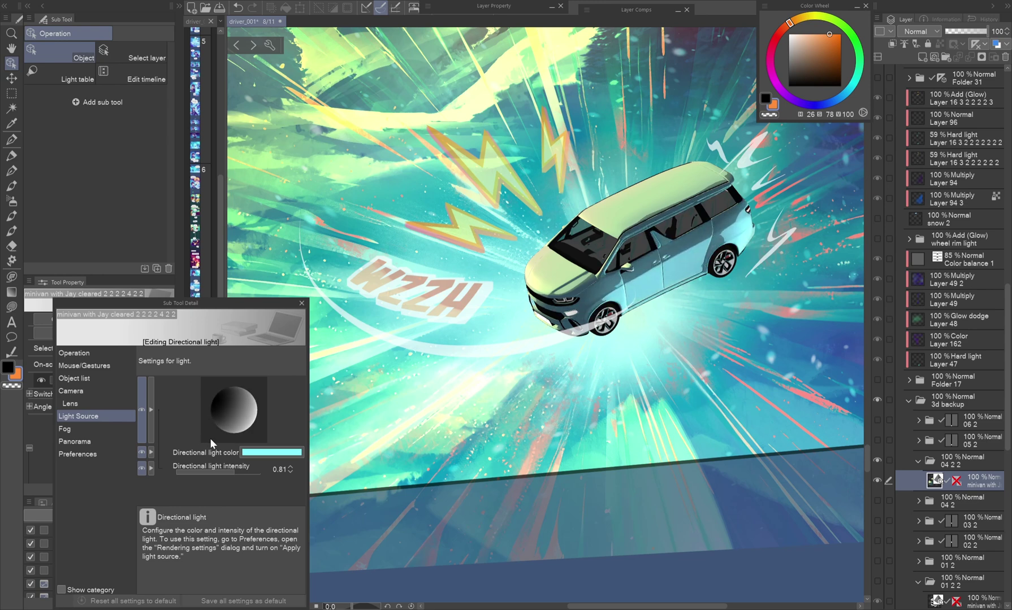
Reselect Minivan2 in the Object list and bring up its lighting settings.
left_click(101, 378)
left_click(244, 437)
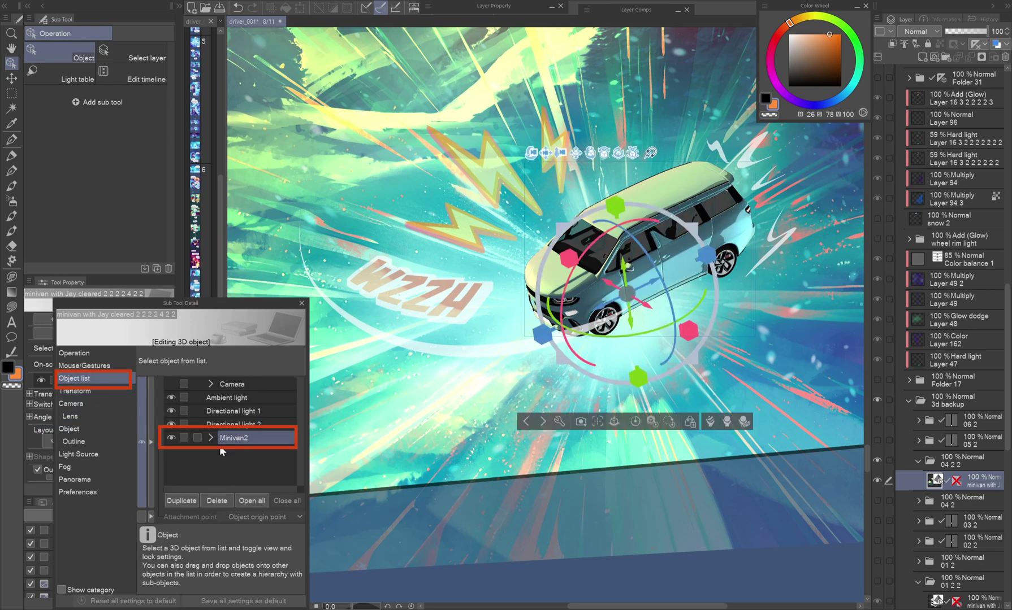
left_click(96, 454)
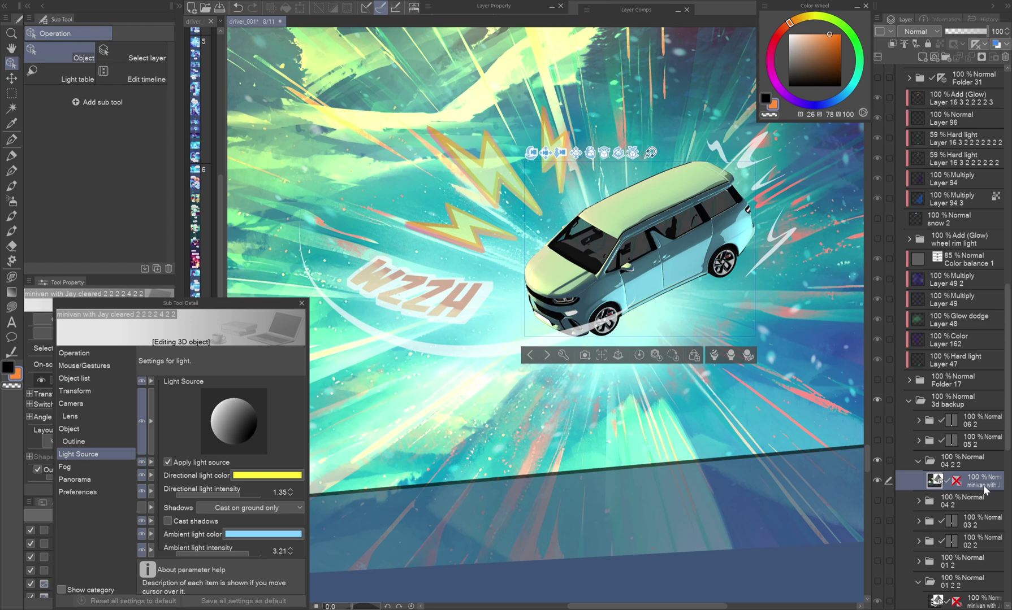
Duplicate the minivan 3D layer; give the copy zero ambient, intense yellow and red lights.
key("ctrl+c")
key("ctrl+v")
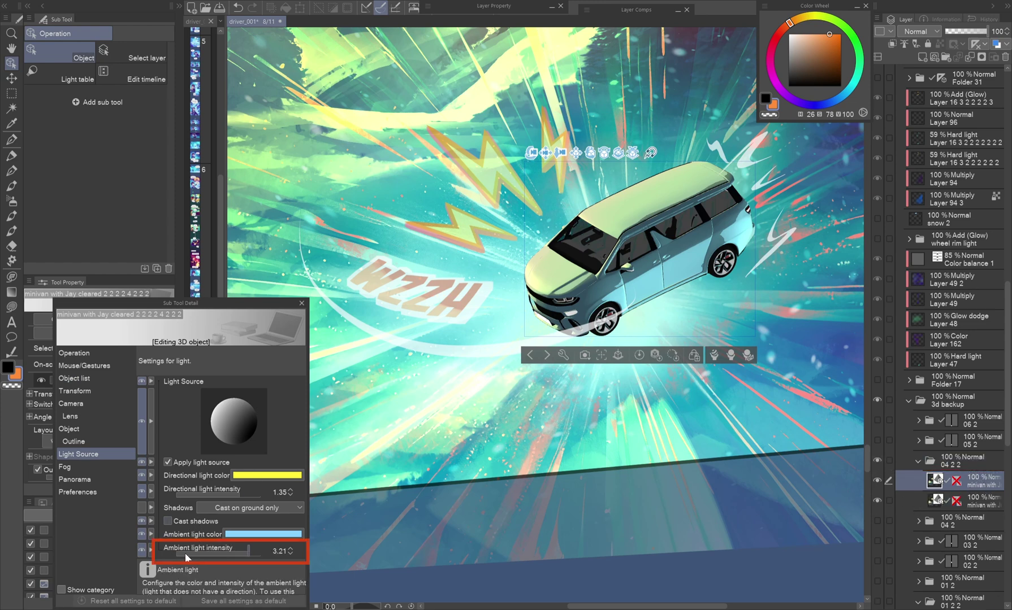
left_click_drag(170, 551, 149, 536)
left_click(266, 474)
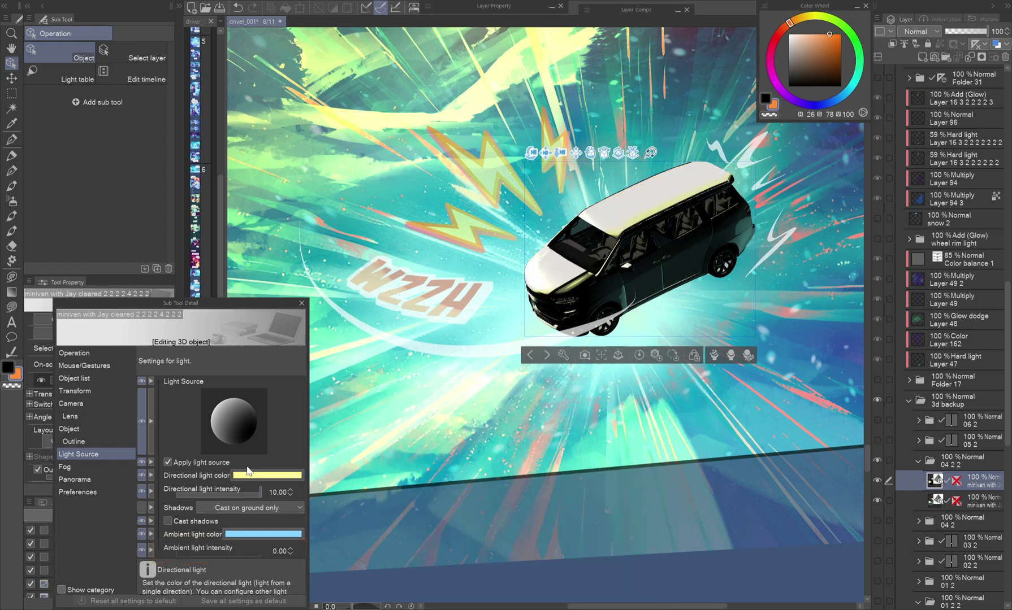
left_click_drag(234, 426, 242, 427)
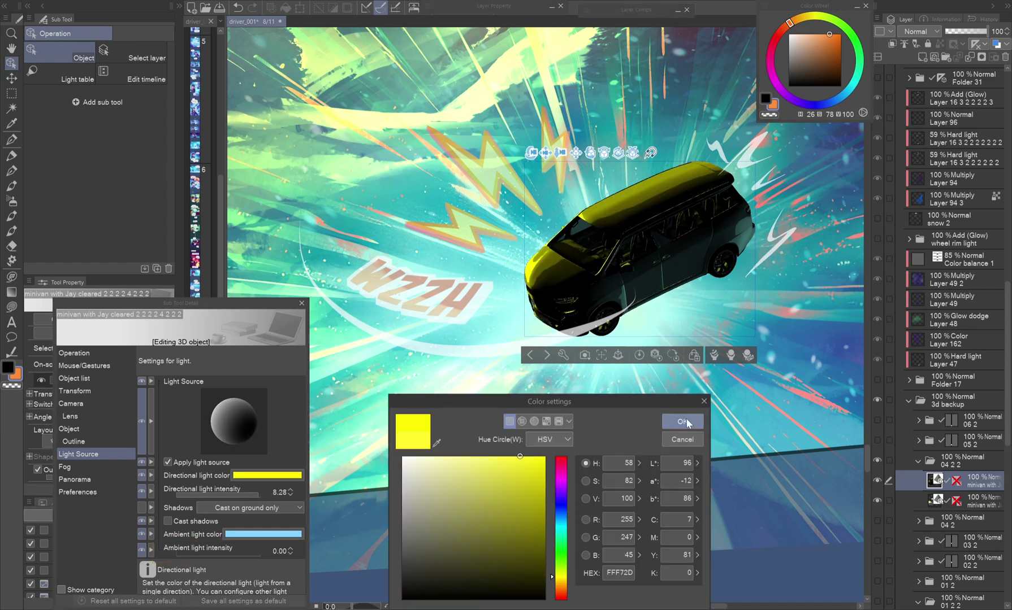
left_click(272, 453)
left_click(677, 423)
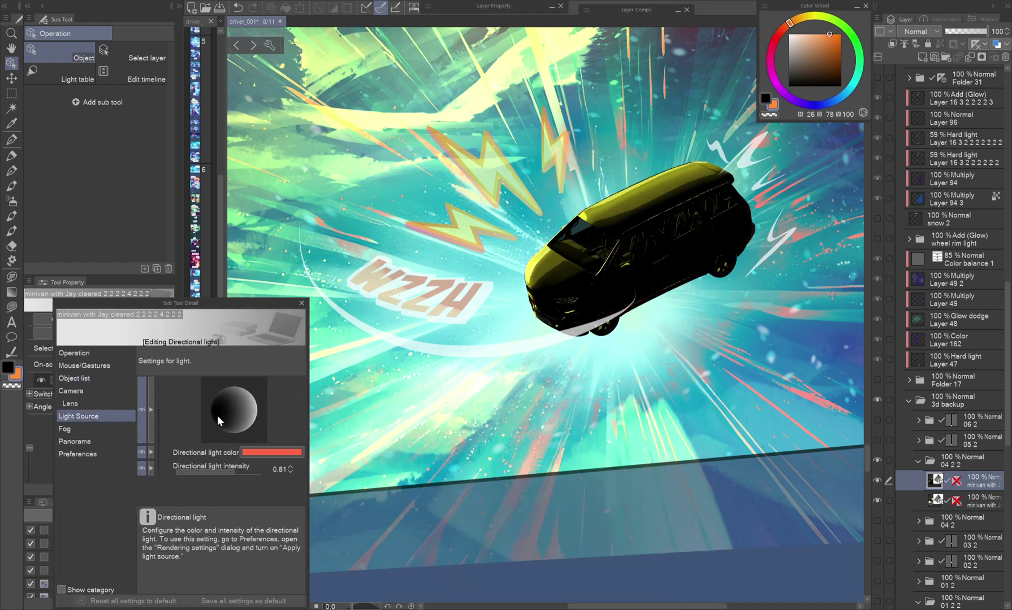
left_click_drag(214, 422, 242, 473)
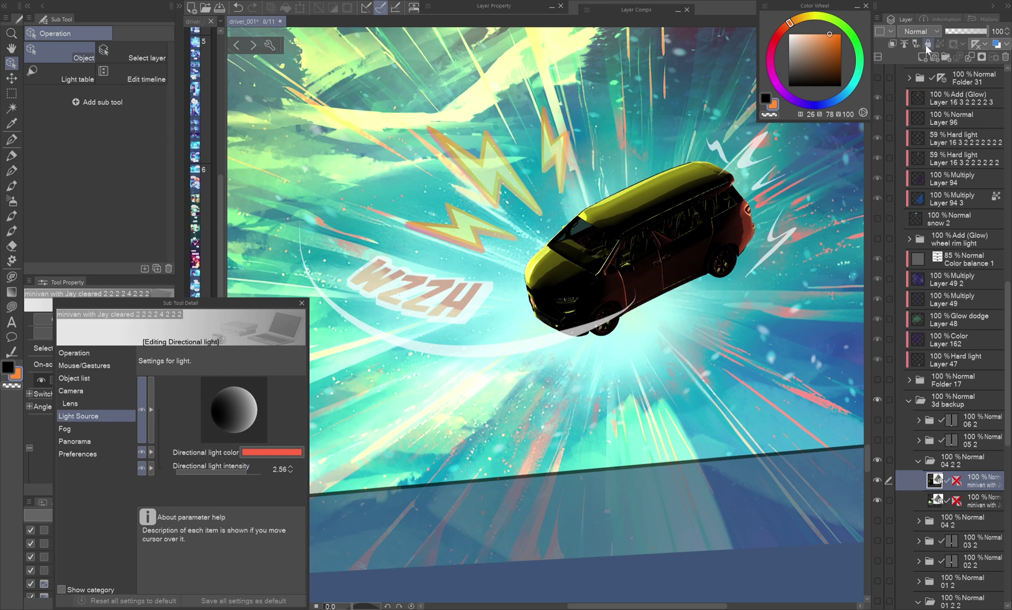
Set the relit copy to Add blending and toggle its visibility to compare.
left_click(917, 31)
left_click(931, 182)
left_click(974, 458)
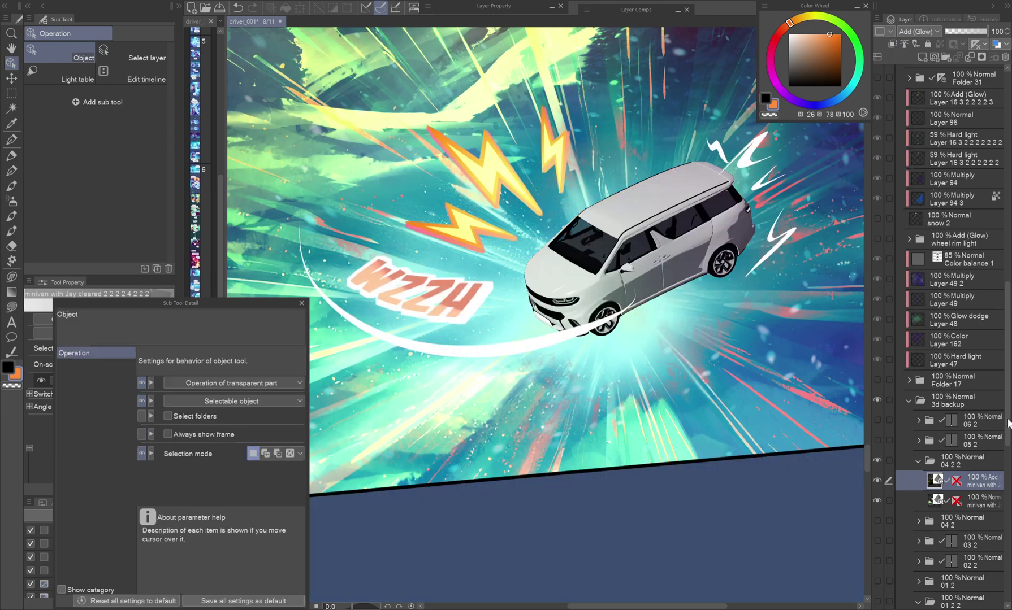
left_click(877, 481)
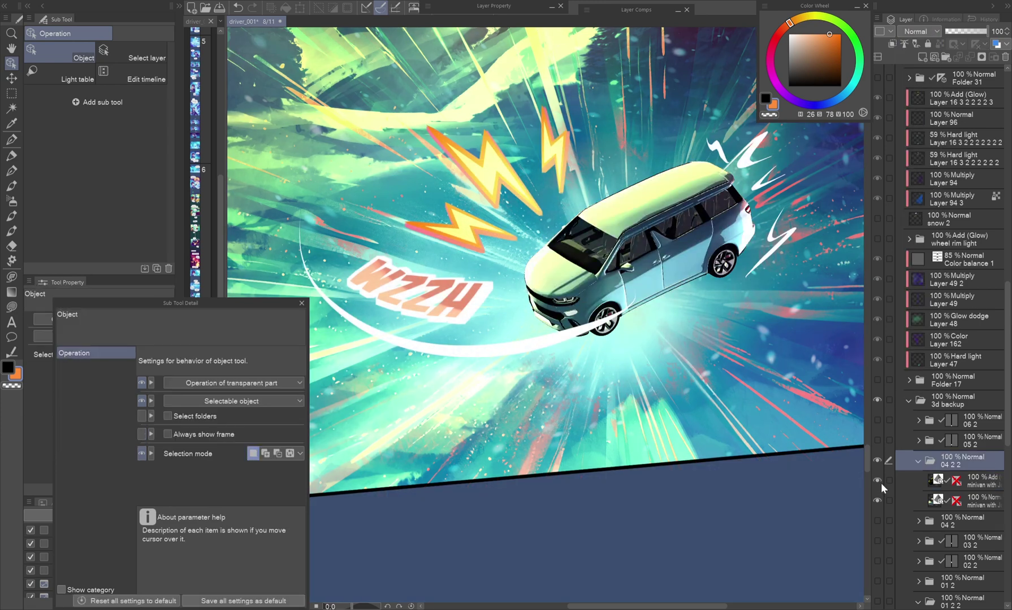
left_click(880, 483)
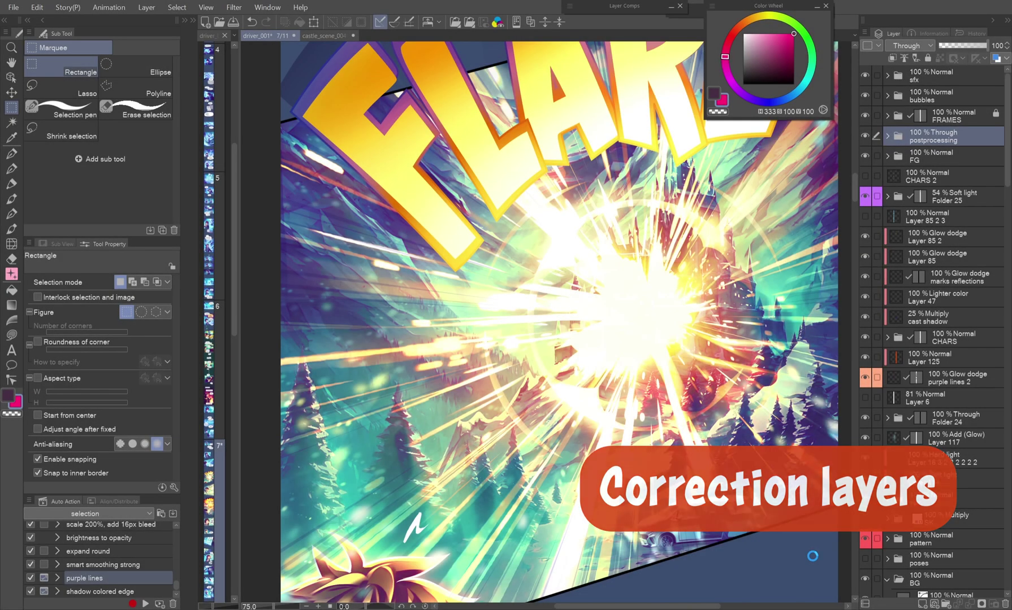
Check the tone curve's Red channel, then lower the Blue curve to tint the panel yellow-green.
left_click(789, 364)
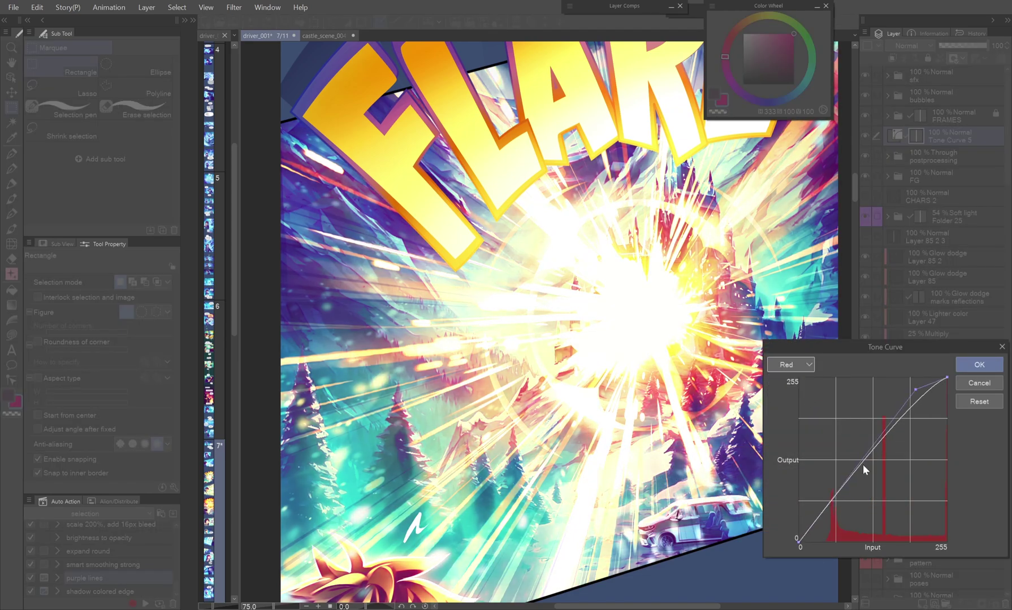
left_click(794, 416)
left_click_drag(899, 440, 937, 457)
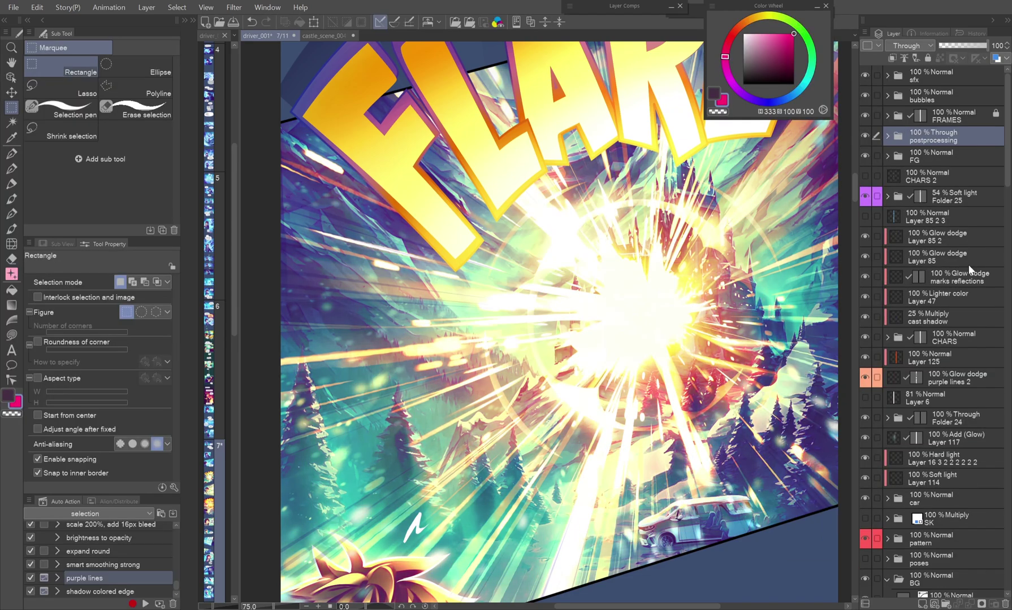